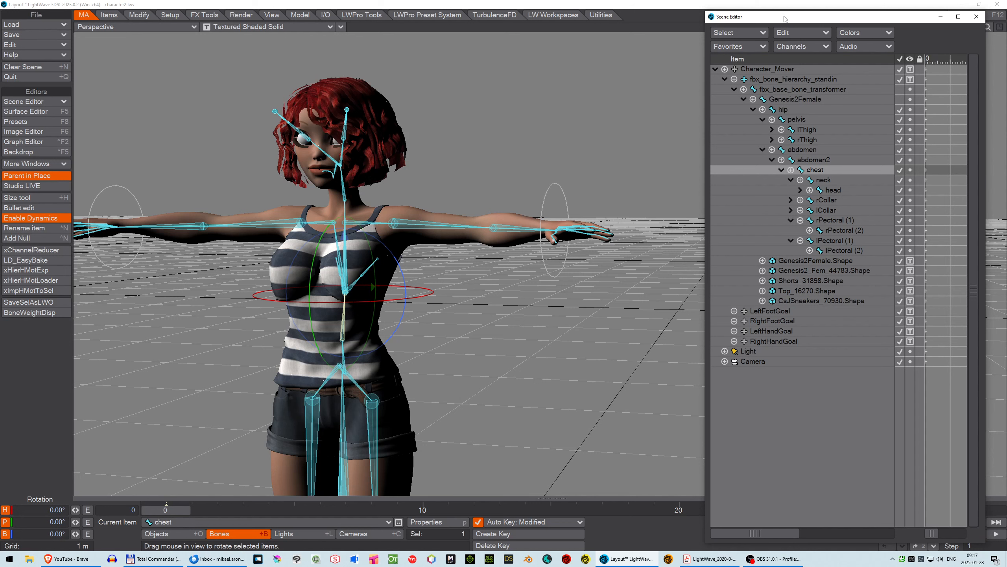
- Add a null object named NeckControl to the scene
left_click_drag(785, 18, 772, 35)
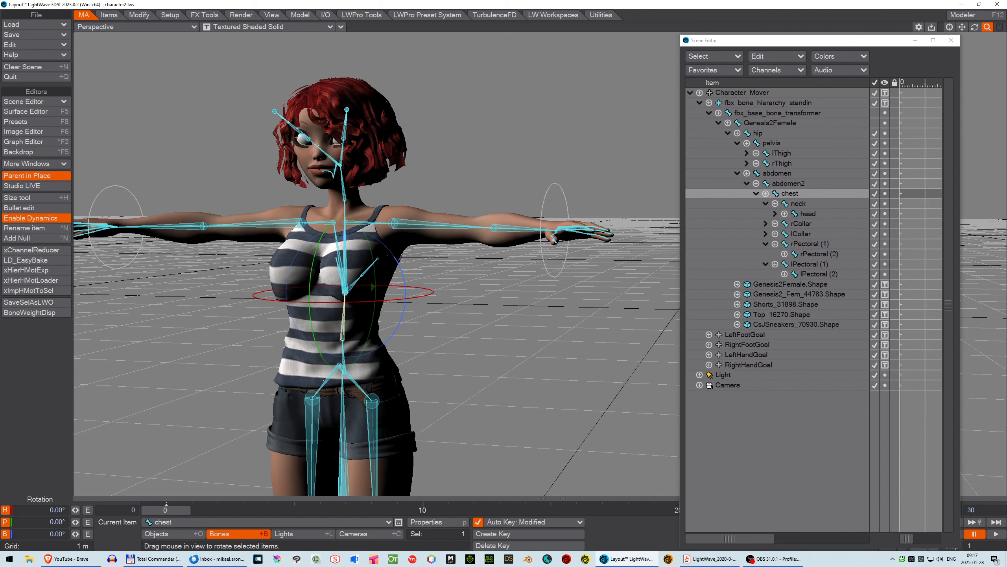
right_click_drag(962, 27, 962, 4)
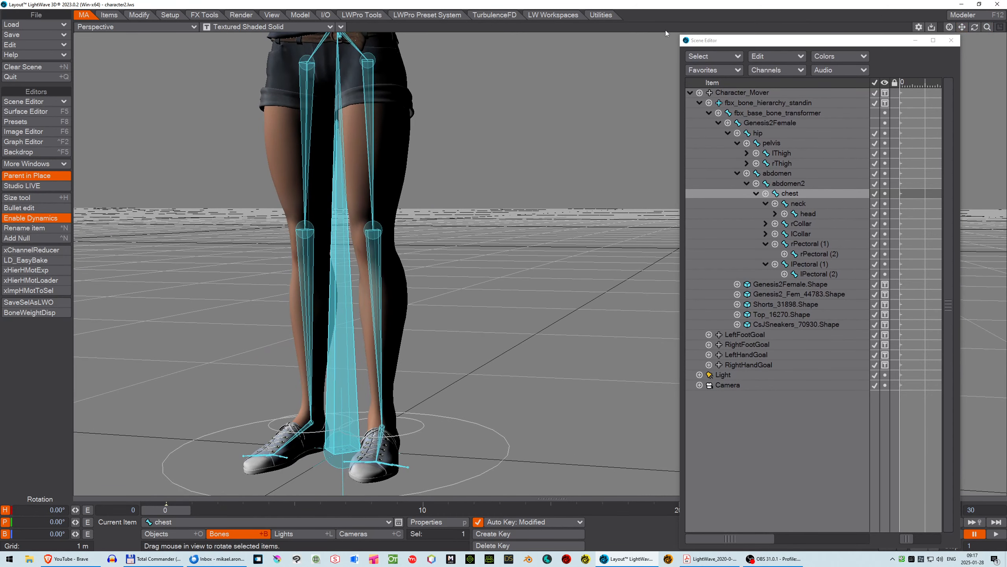
left_click(26, 238)
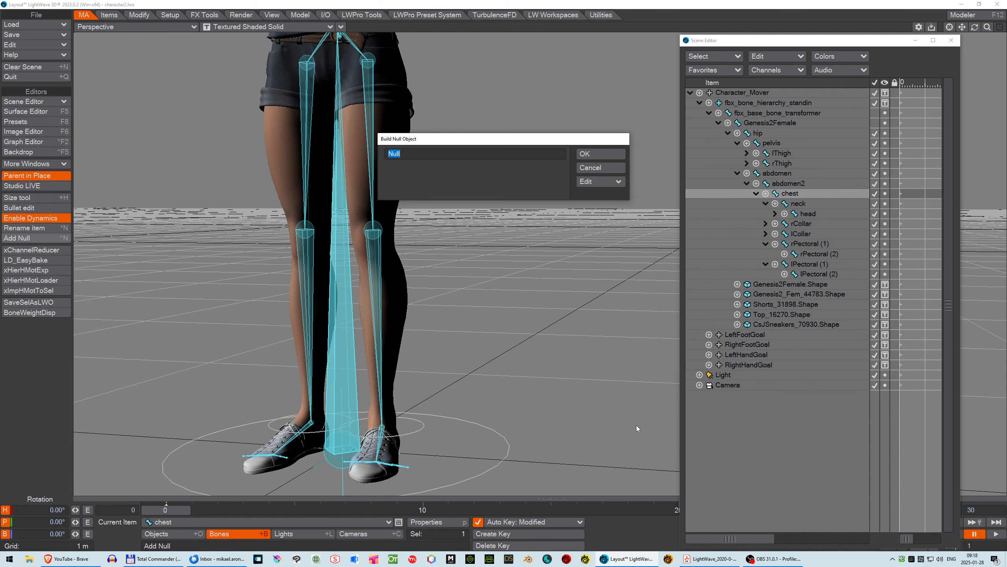
type("NeckContro")
key("Return")
- Give the new NeckControl null a Ring shape with a scale of 30 cm and create it
left_click(600, 182)
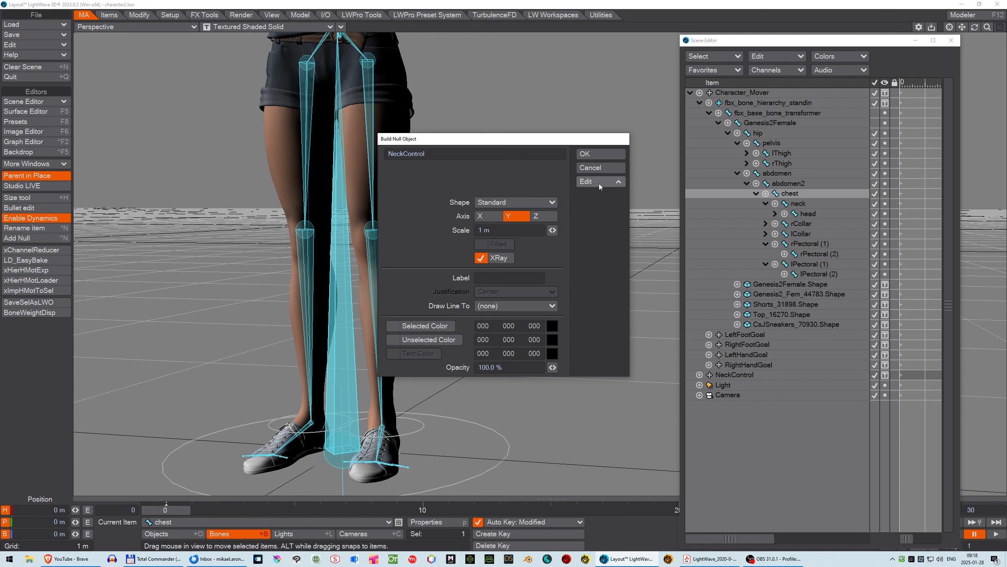
left_click(521, 200)
left_click(510, 263)
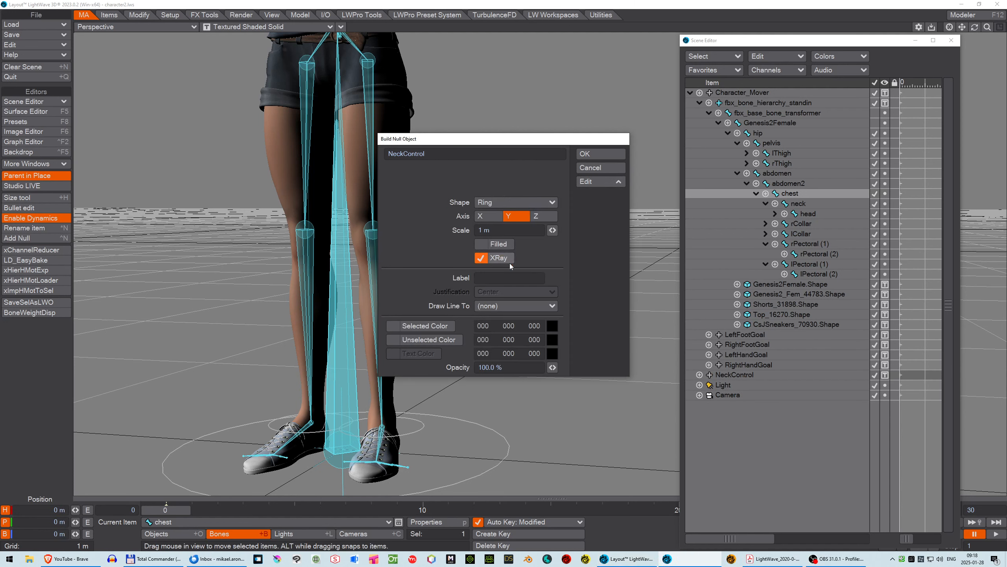
left_click(497, 231)
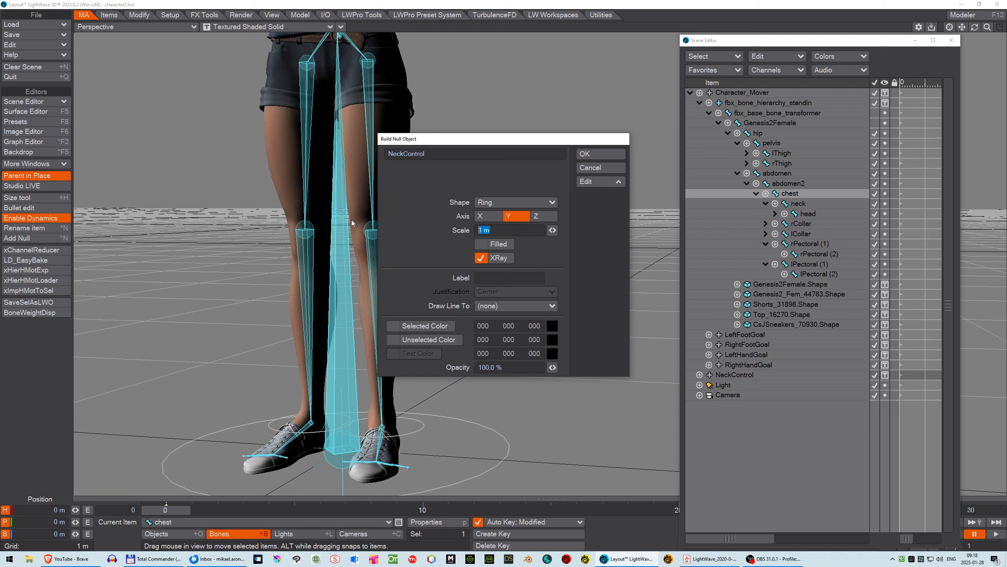
type("30cm")
left_click(608, 154)
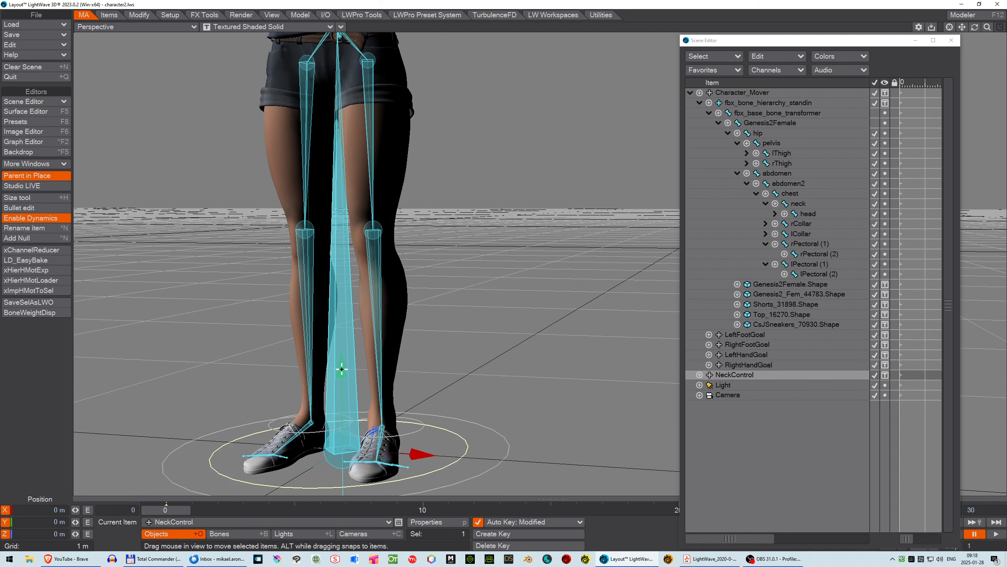
- Raise the NeckControl null along Y to about 1.417 m so its ring surrounds the character's neck
left_click_drag(343, 368, 342, 8)
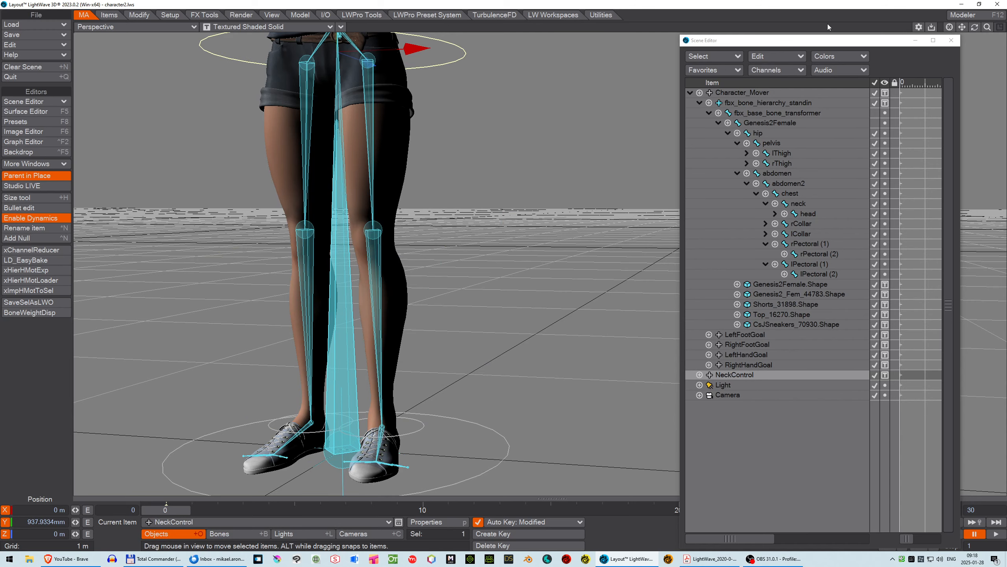
left_click_drag(962, 27, 672, 167)
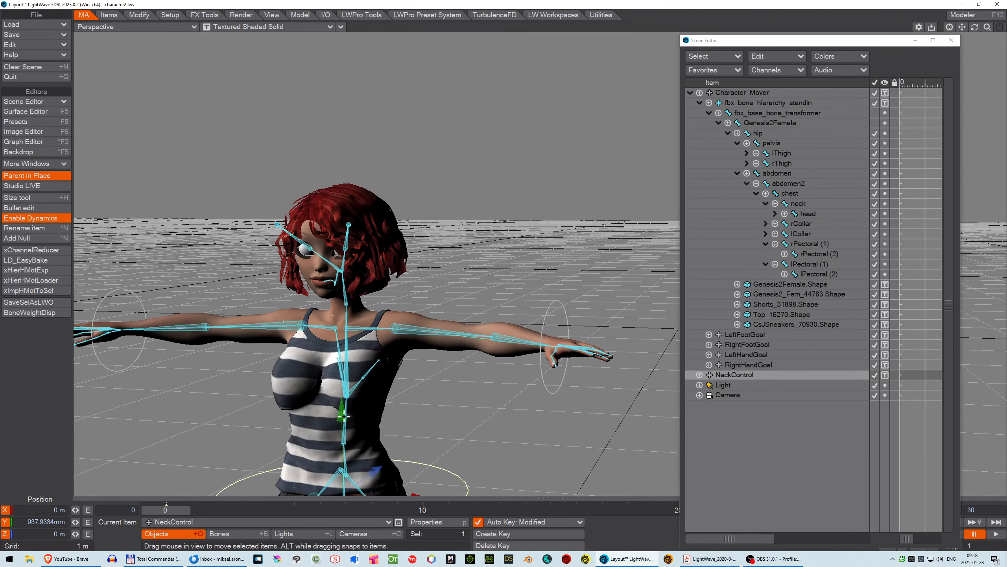
left_click_drag(343, 415, 341, 214)
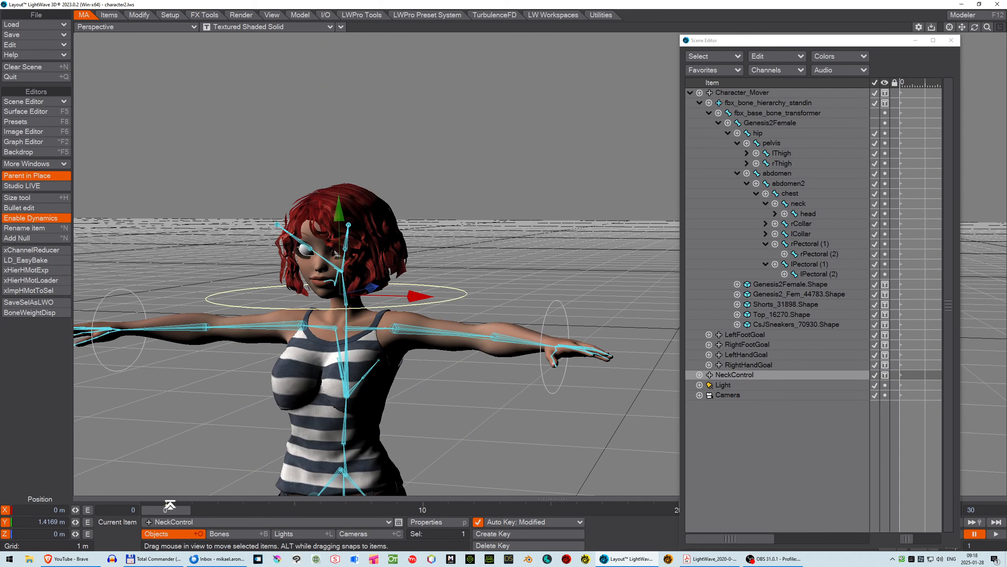
- Set the scale of NeckControl's ring item shape to 20 cm in its object properties
key("p")
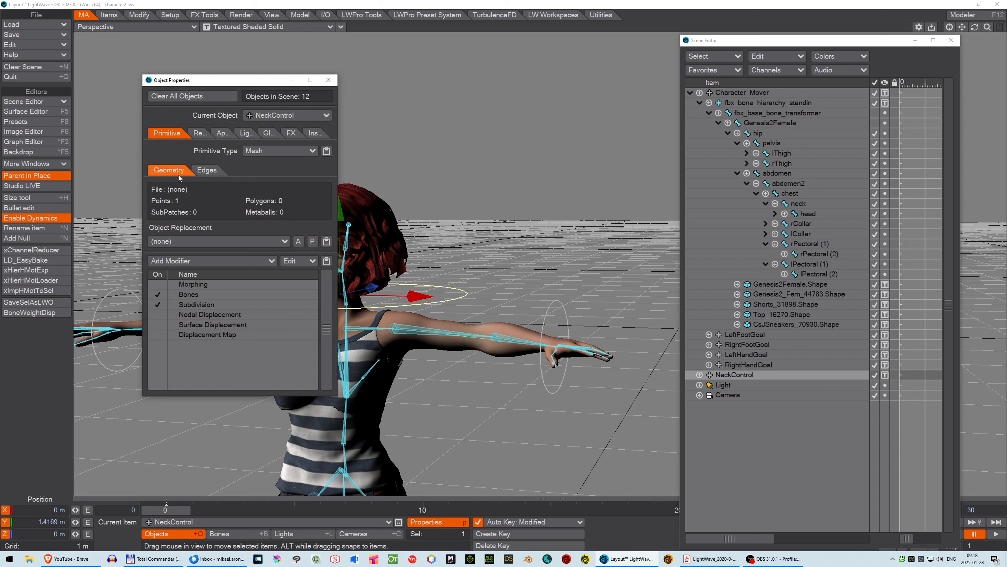
left_click(221, 134)
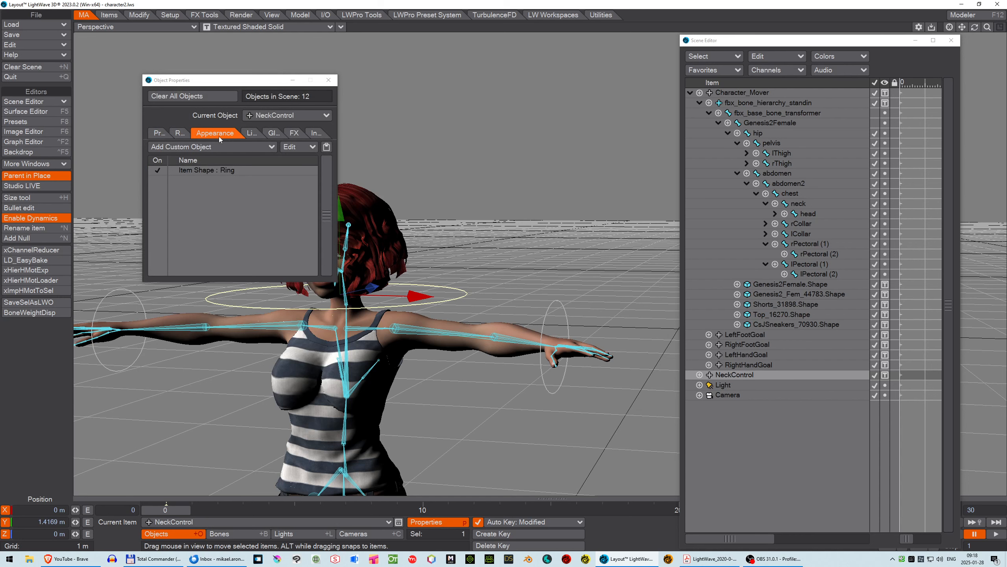
left_click(199, 171)
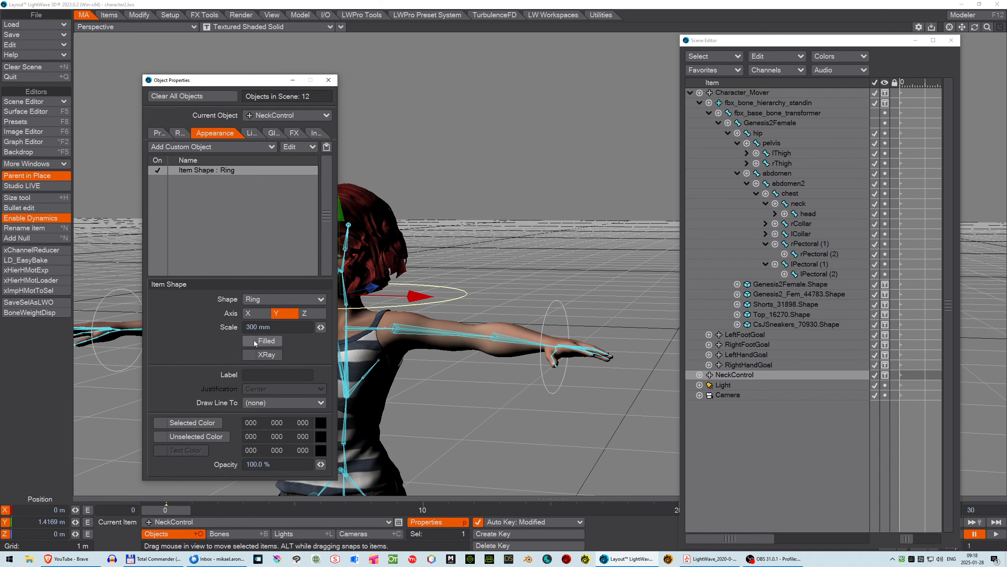
left_click(279, 328)
type("20cm")
key("Return")
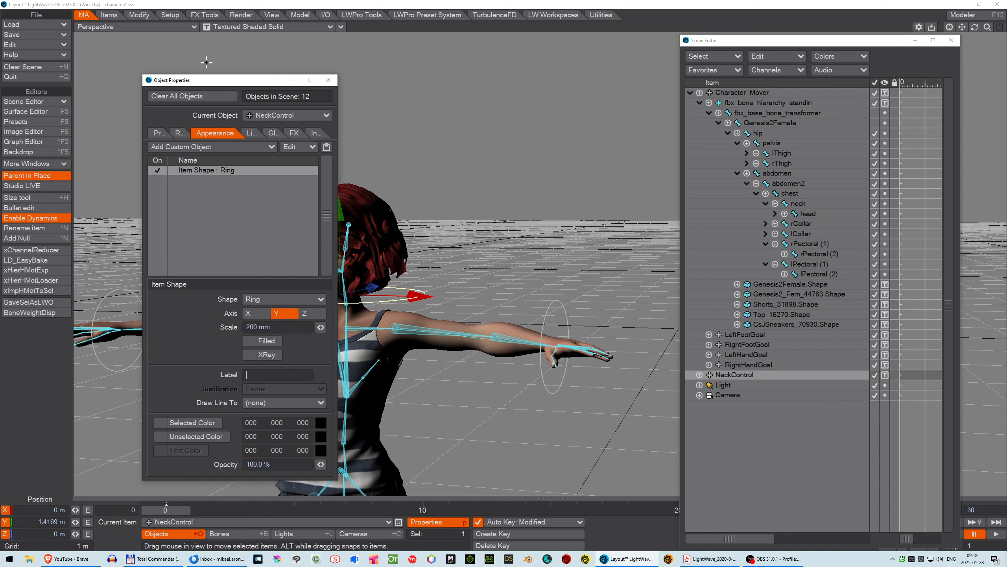
left_click(328, 82)
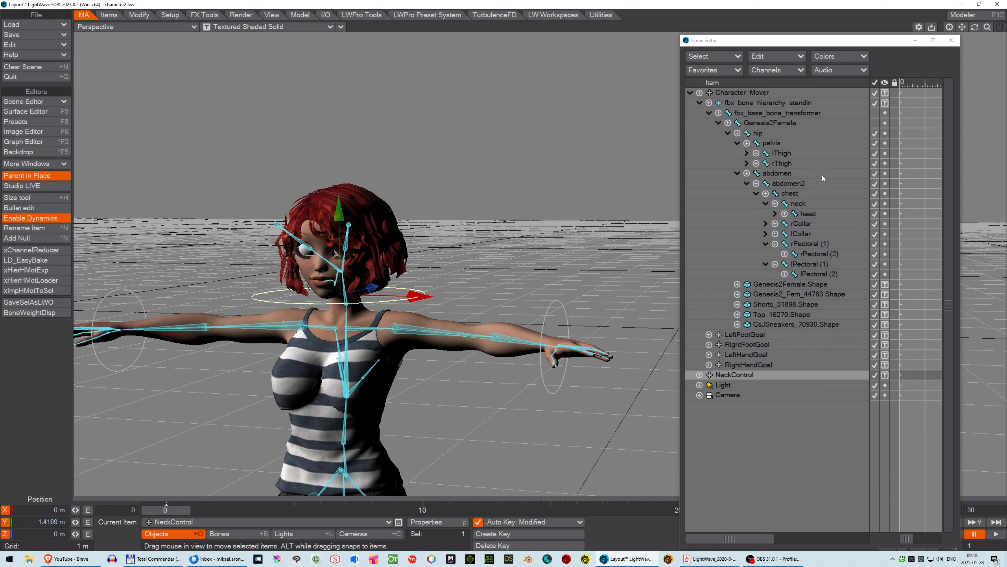
- Test the bank rotation of the neck bone and of the head bone, undoing each rotation
left_click(798, 204)
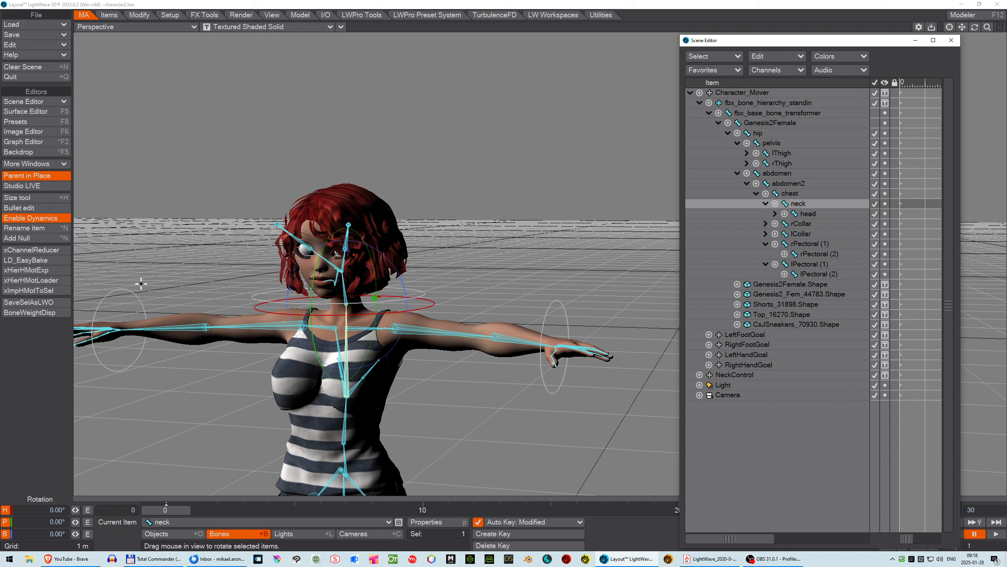
mouse_move(399, 279)
left_mouse_down()
mouse_move(403, 293)
mouse_move(400, 282)
left_mouse_up()
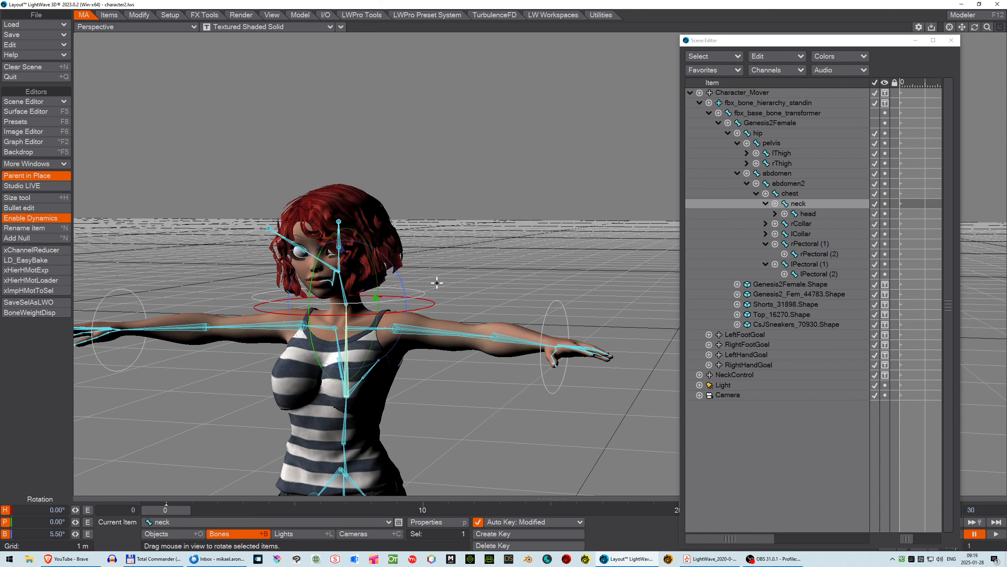
key("ctrl+z")
left_click(812, 215)
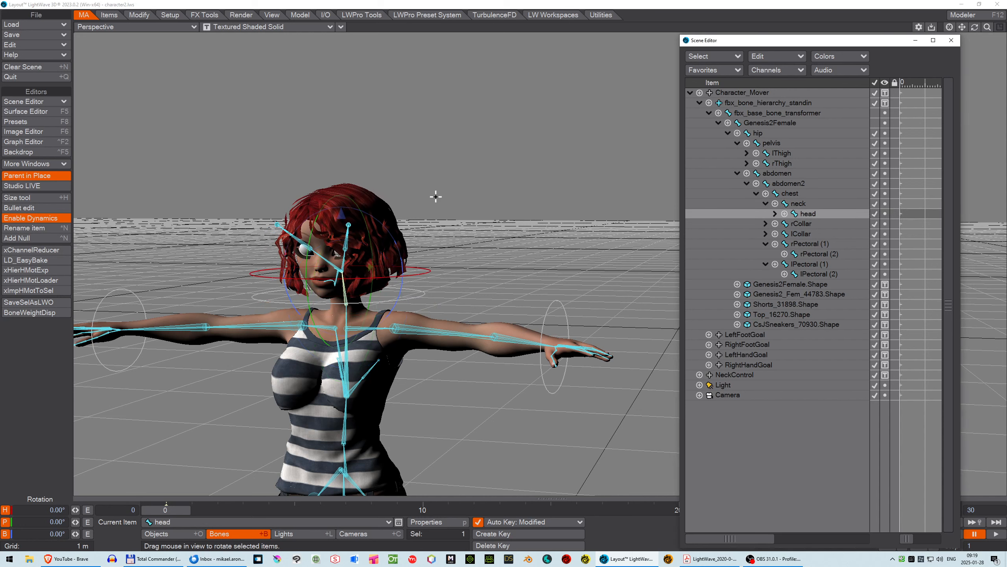
left_click_drag(398, 247, 401, 255)
key("ctrl+z")
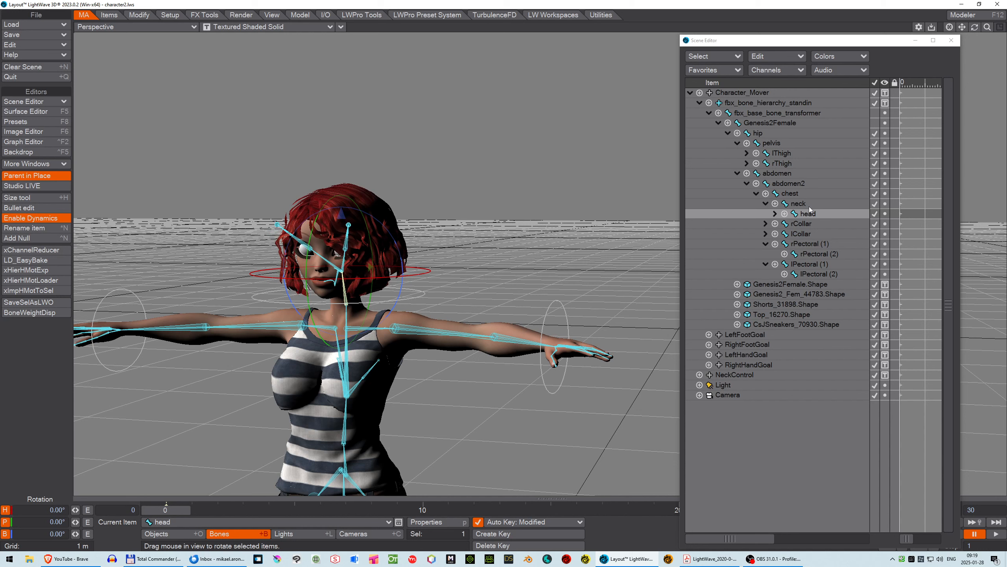
- Add a Follower modifier to the neck bone in its motion options
left_click(798, 205)
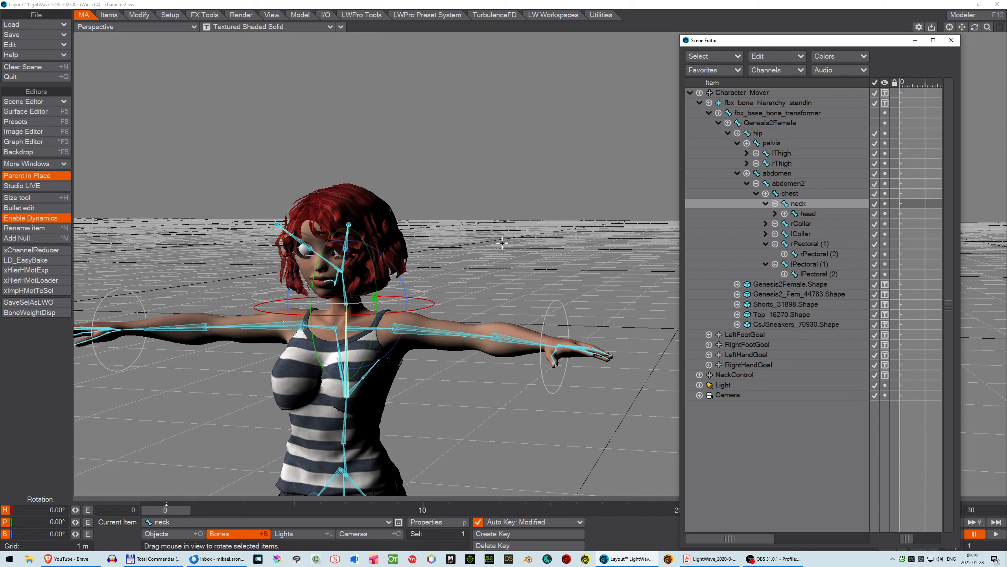
key("m")
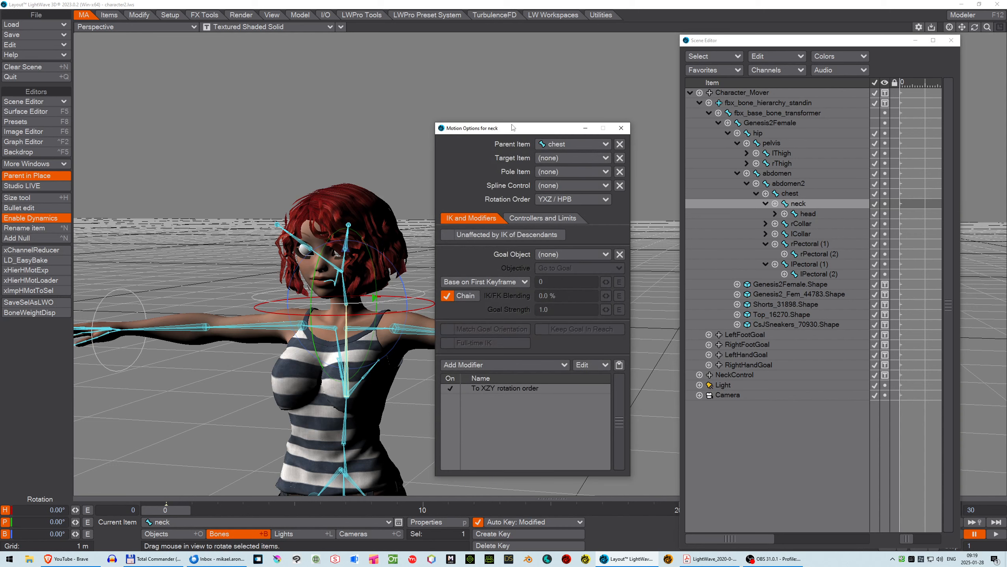
left_click_drag(530, 131, 557, 60)
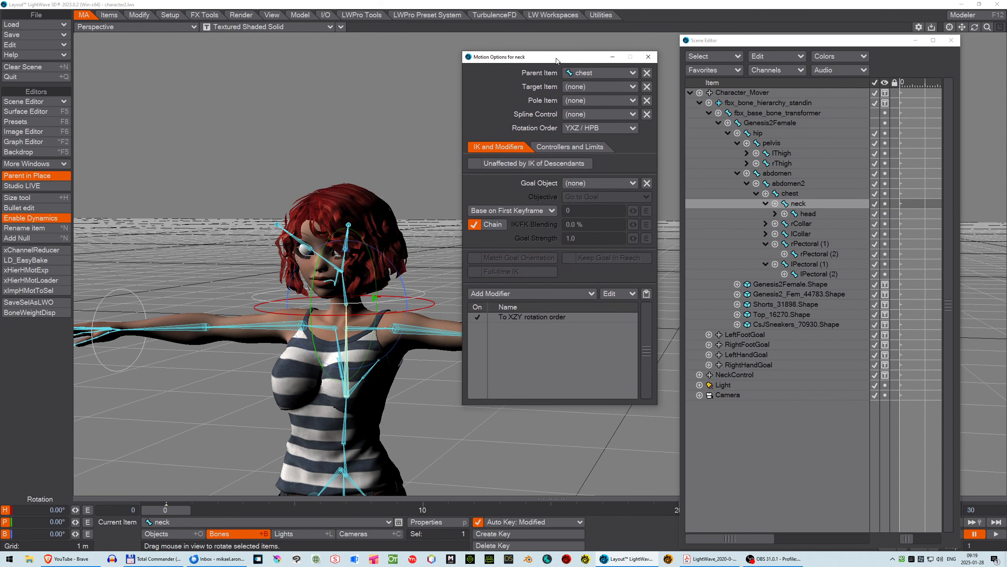
left_click(518, 293)
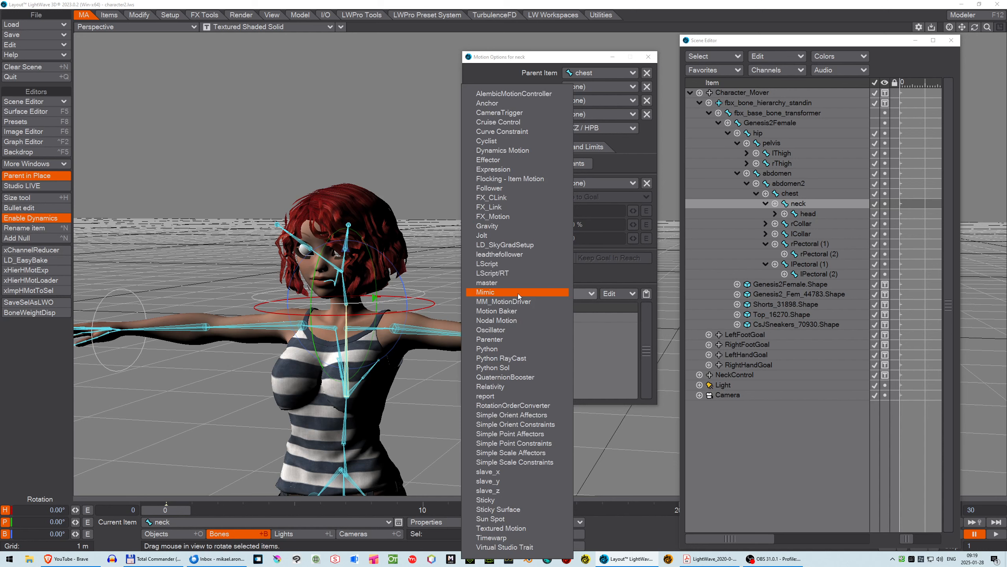
left_click(499, 189)
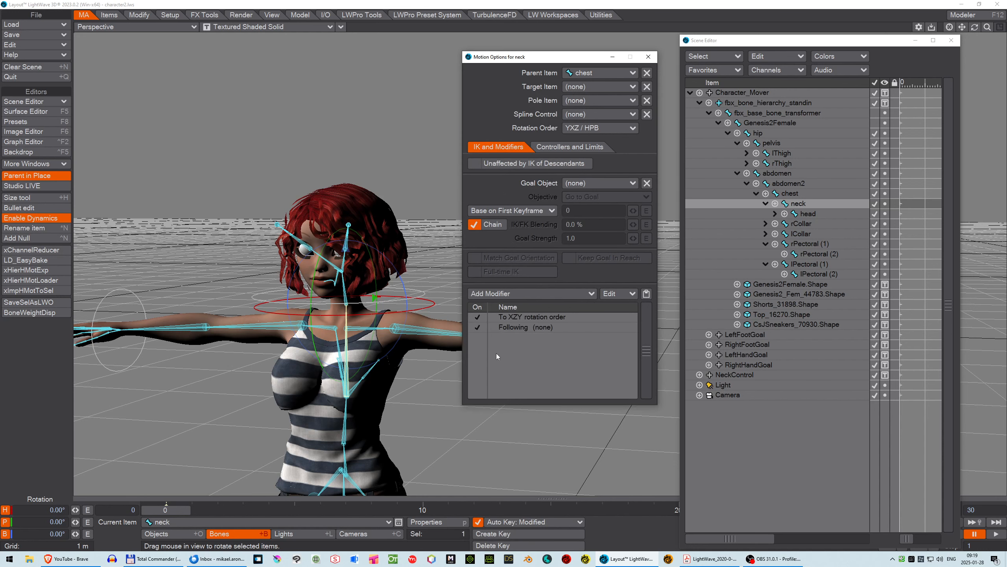
- Open the neck bone's Follower settings and choose NeckControl as the item to follow
double_click(518, 328)
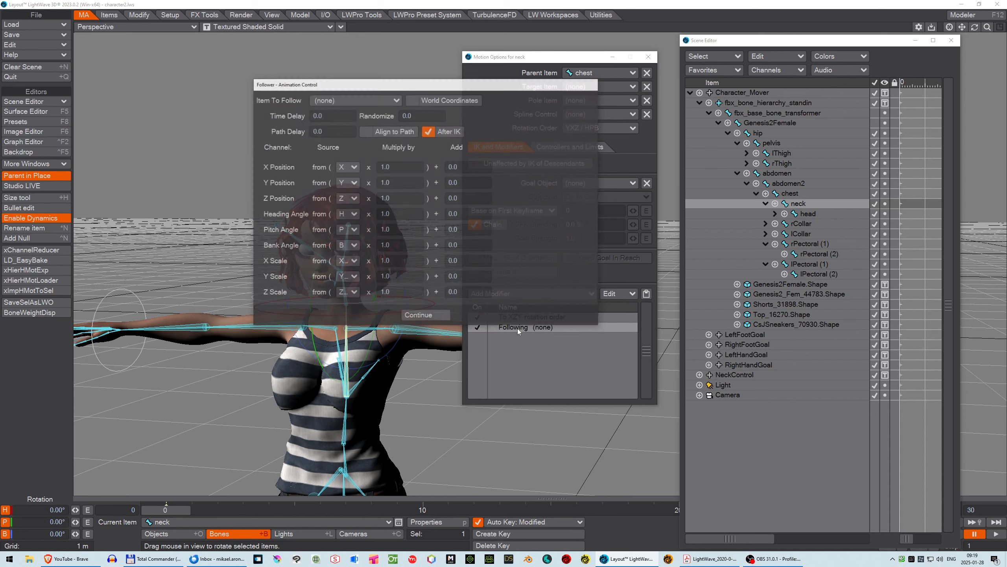
left_click_drag(394, 89, 469, 198)
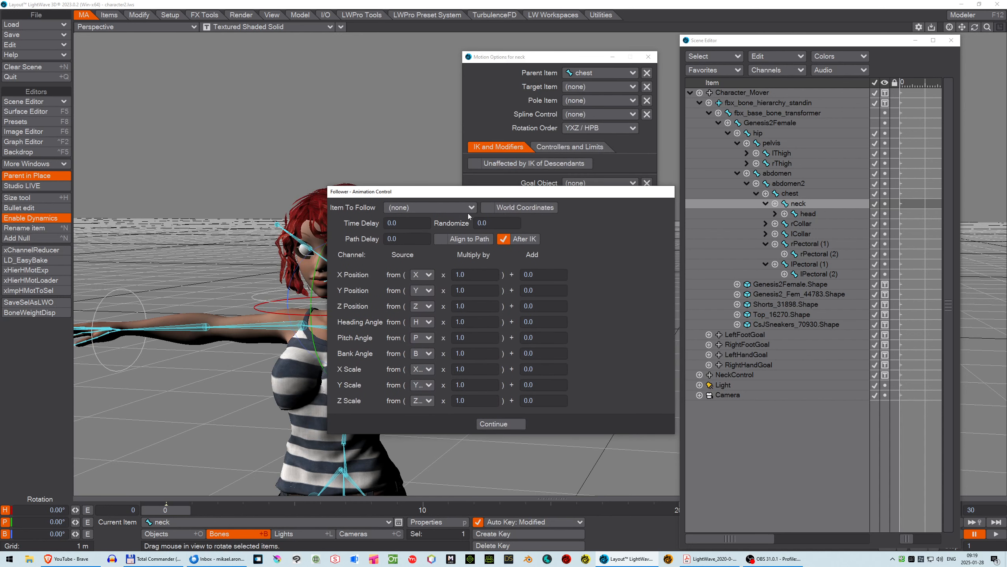
left_click(470, 213)
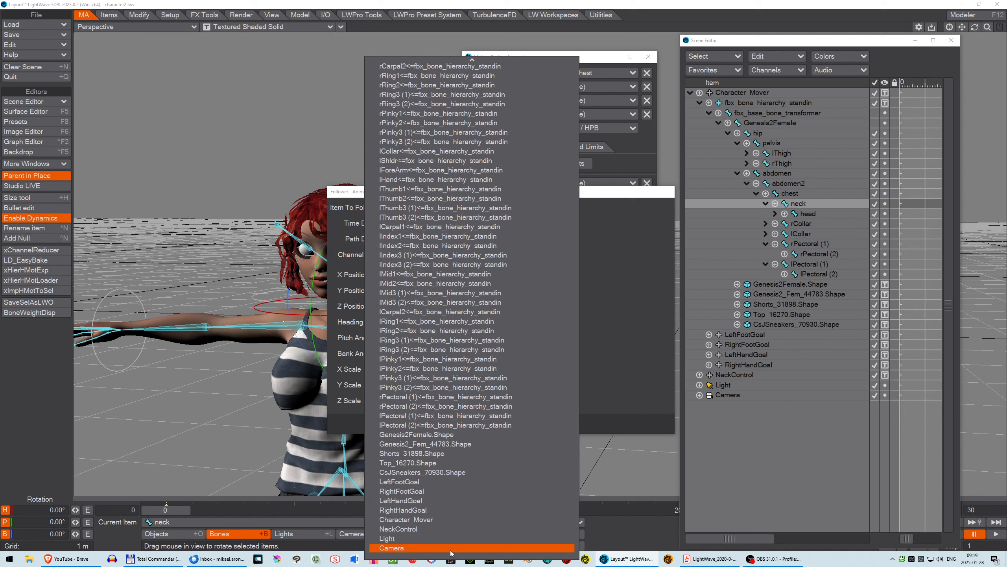
left_click(413, 529)
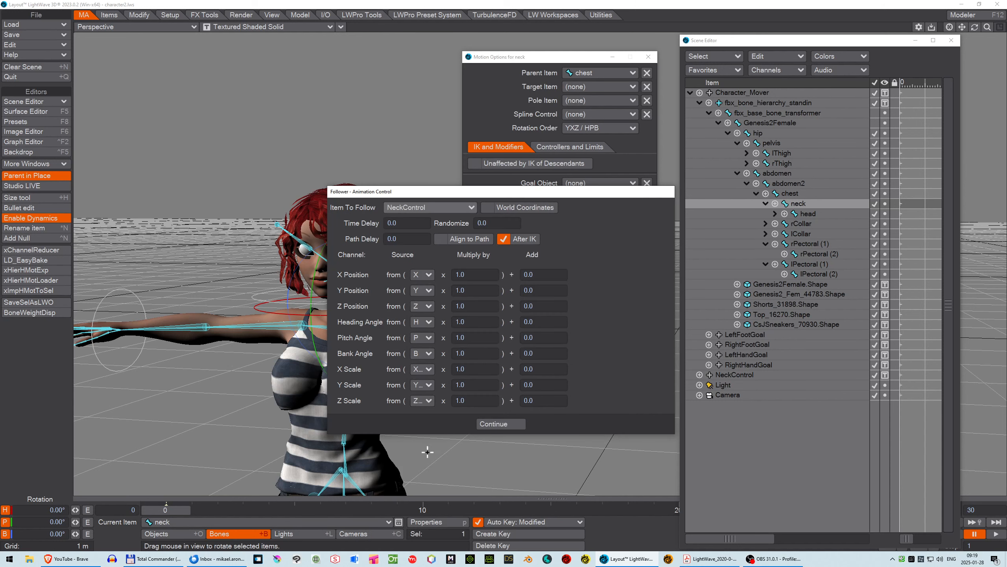
- Set the source of the Follower's X, Y and Z position and X, Y and Z scale channels to none
left_click(430, 276)
left_click(429, 266)
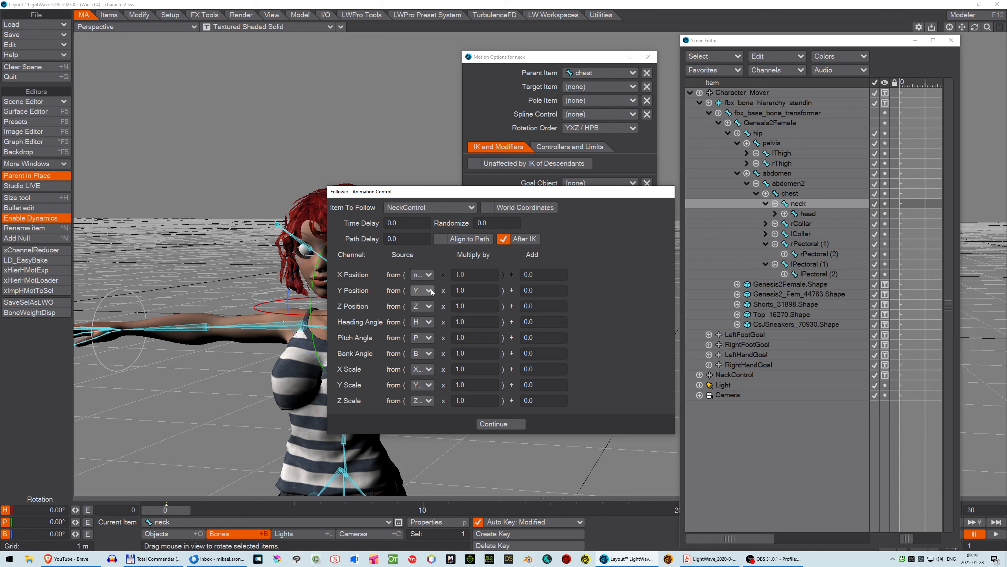
left_click(431, 274)
left_click(431, 271)
left_click(428, 306)
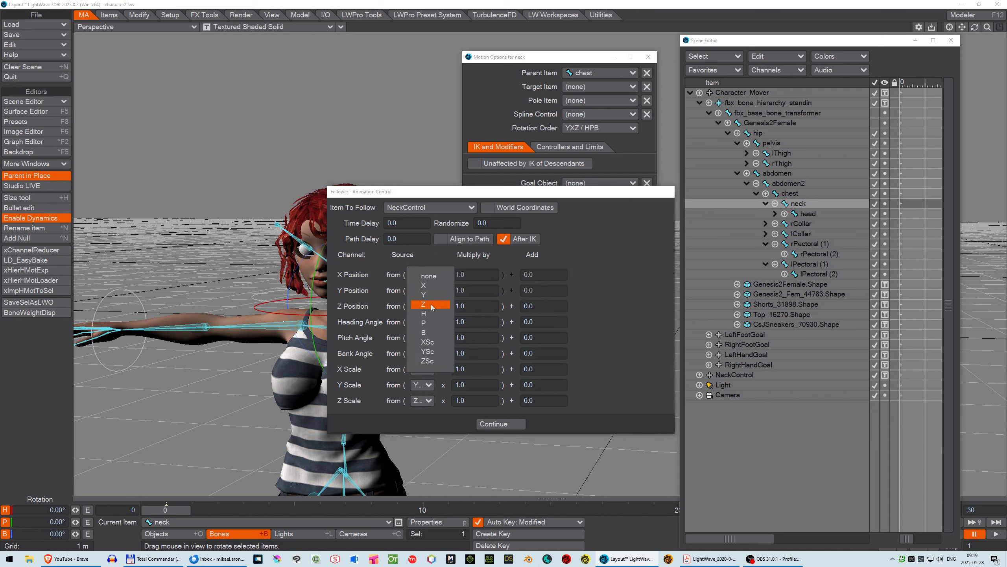
left_click(433, 279)
left_click(429, 369)
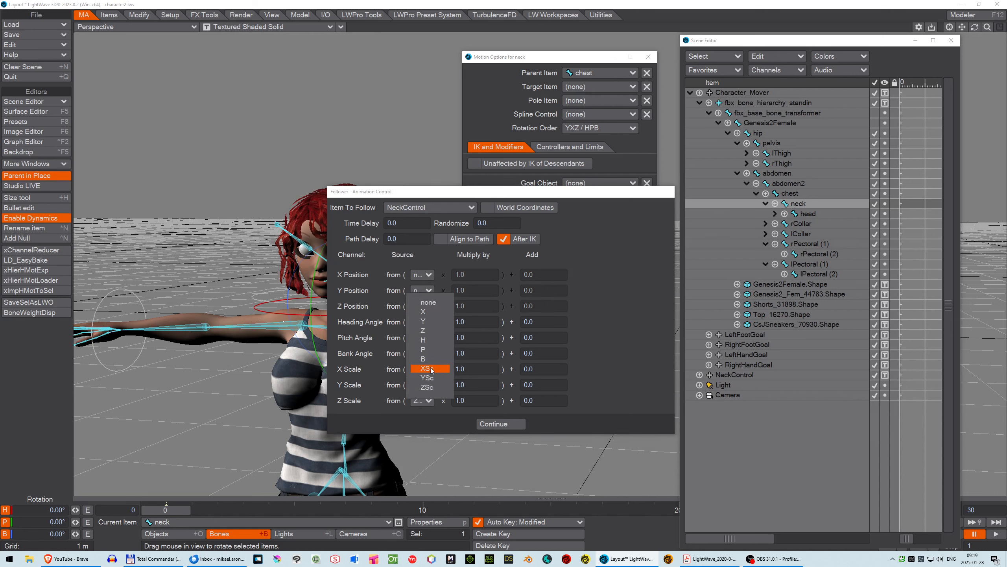
left_click(431, 302)
left_click(429, 385)
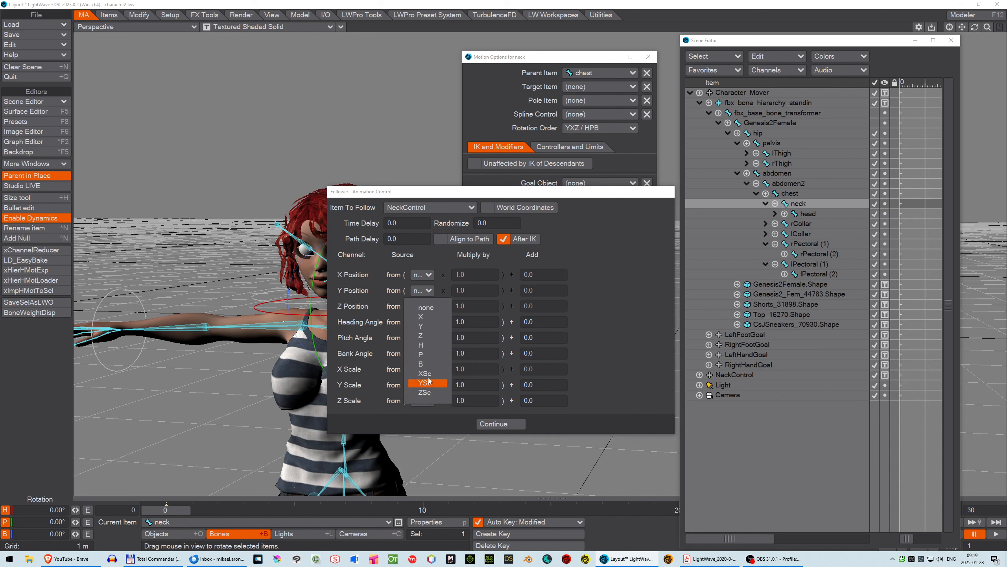
left_click(426, 308)
left_click(429, 400)
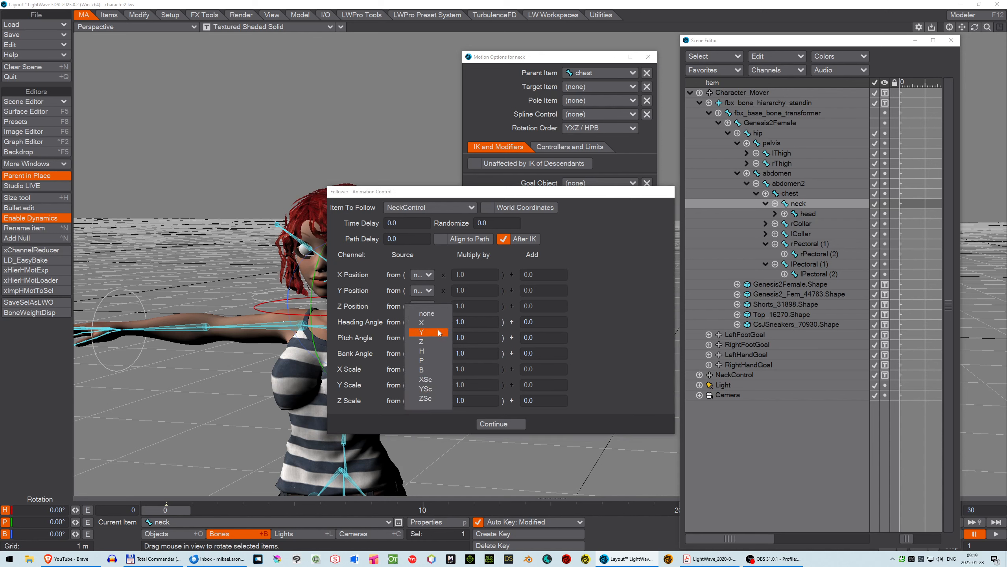
left_click(430, 314)
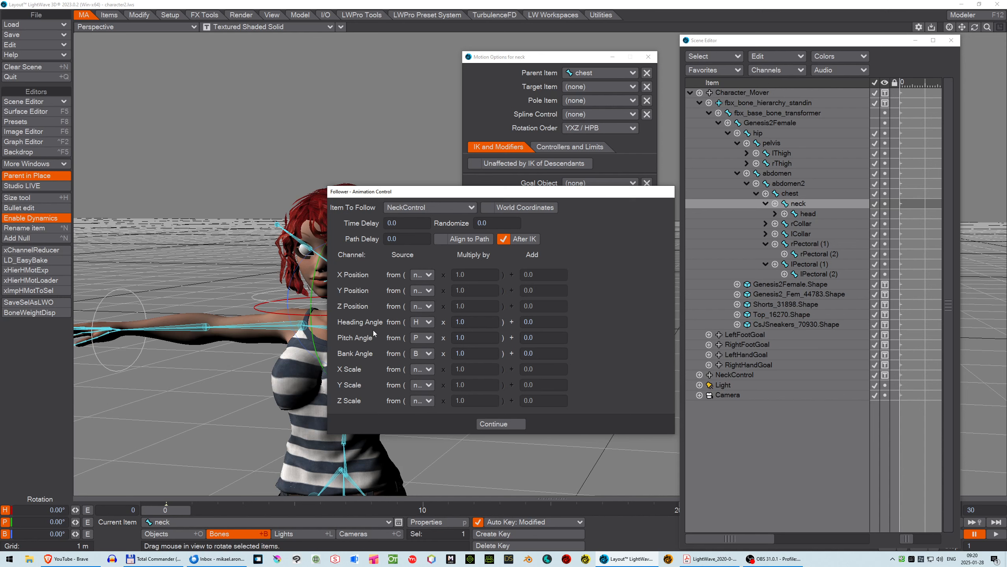
- Set the Follower's heading, pitch and bank angle multipliers to 0.5 and accept the settings
left_click(475, 319)
type("0.5")
left_click(470, 337)
type("0.5")
left_click(466, 352)
type("0.5")
left_click(495, 425)
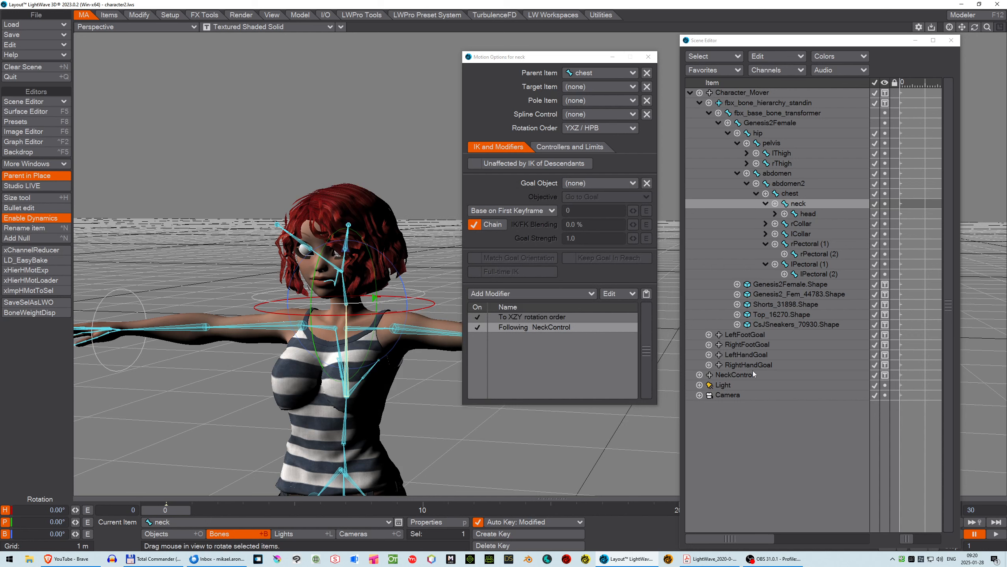
- Test the neck rig by rotating the NeckControl null, and undo the rotation
left_click(737, 375)
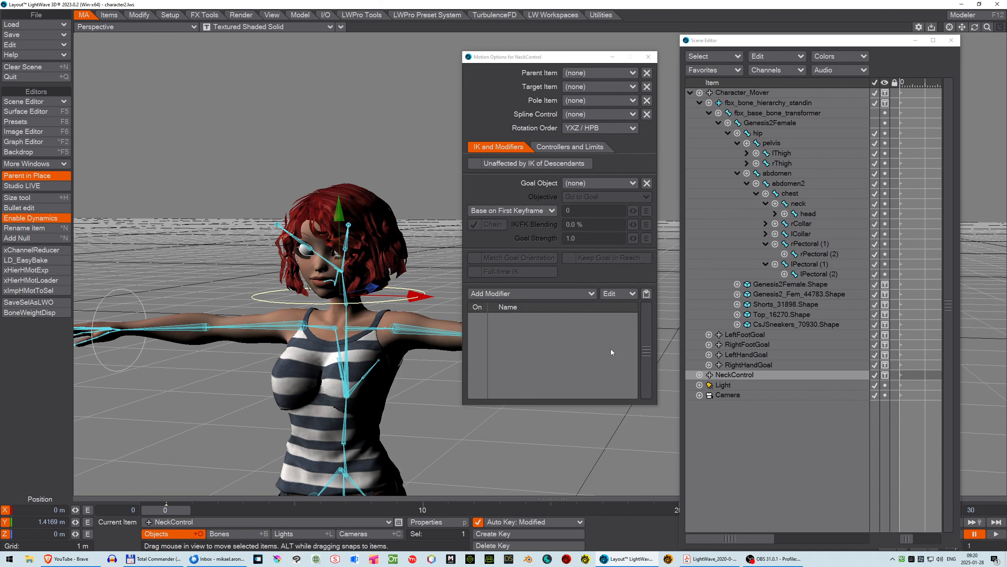
key("y")
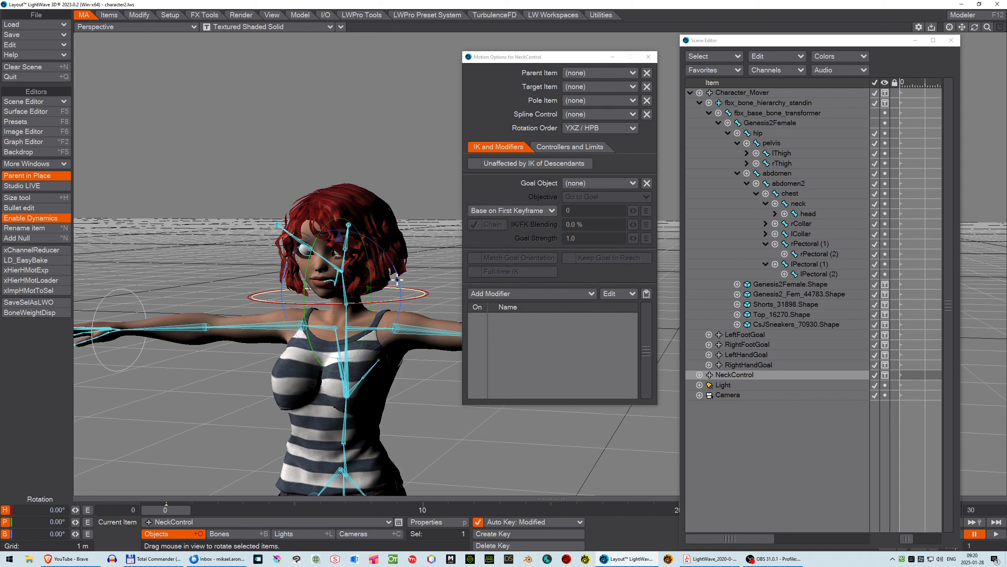
left_click_drag(398, 280, 386, 254)
key("ctrl+z")
- Copy the neck bone's NeckControl Follower modifier onto the head bone and review the pasted Follower settings
left_click(797, 203)
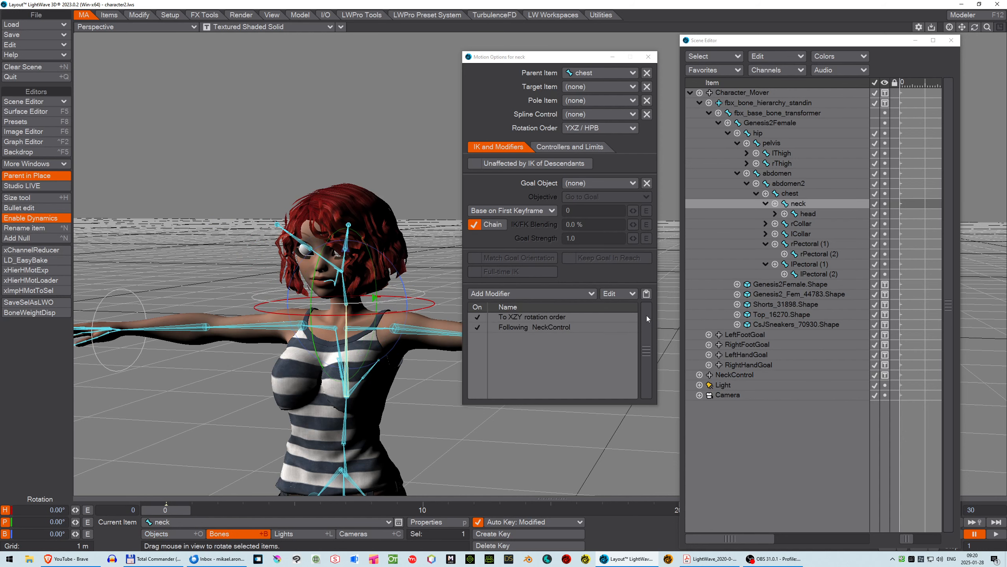
left_click(528, 328)
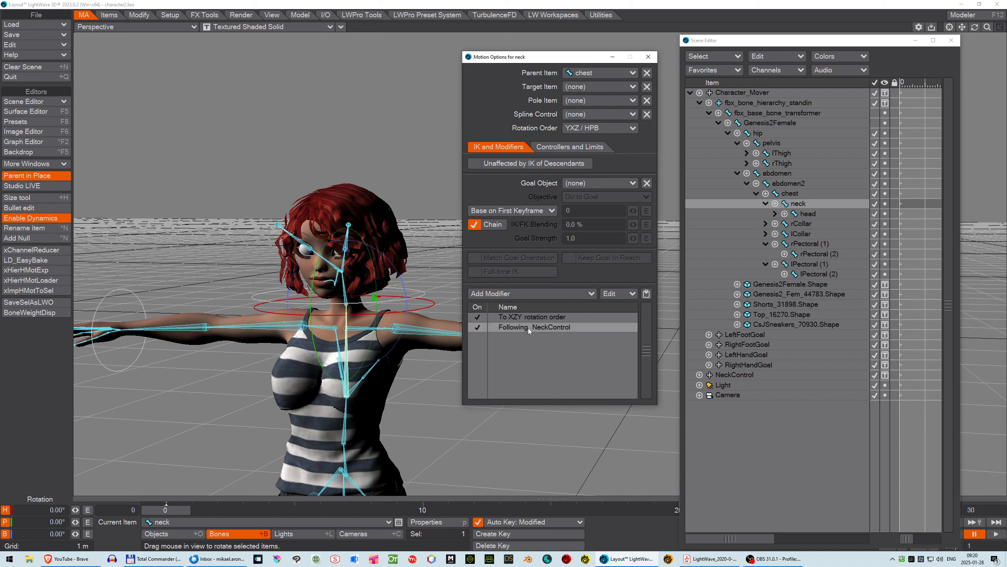
right_click(528, 328)
left_click(511, 374)
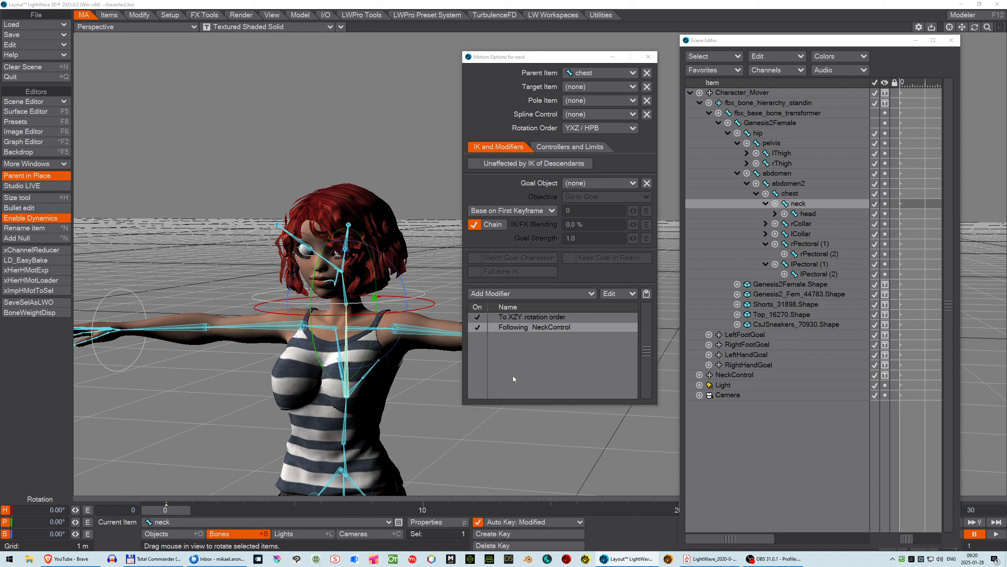
left_click(805, 215)
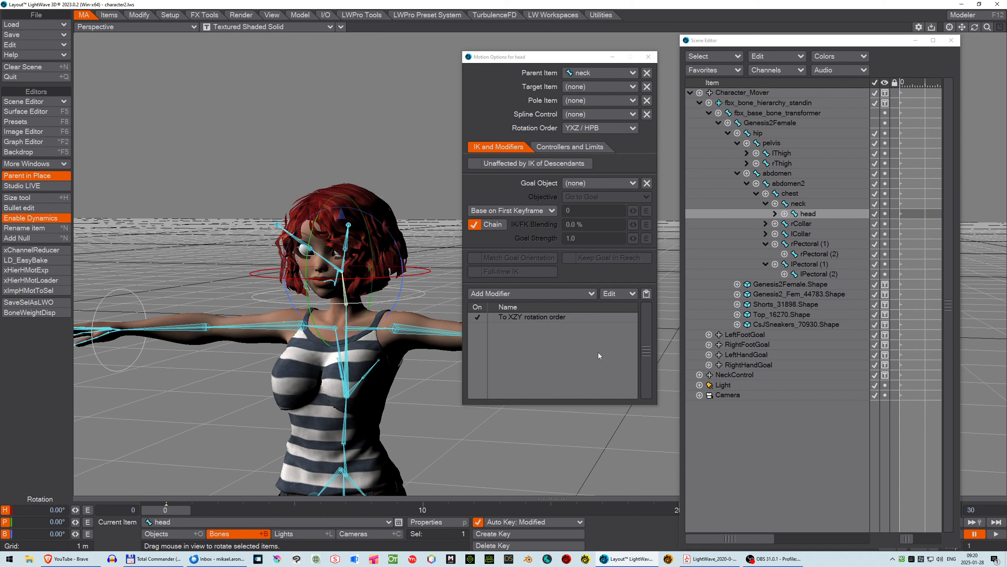
right_click(530, 333)
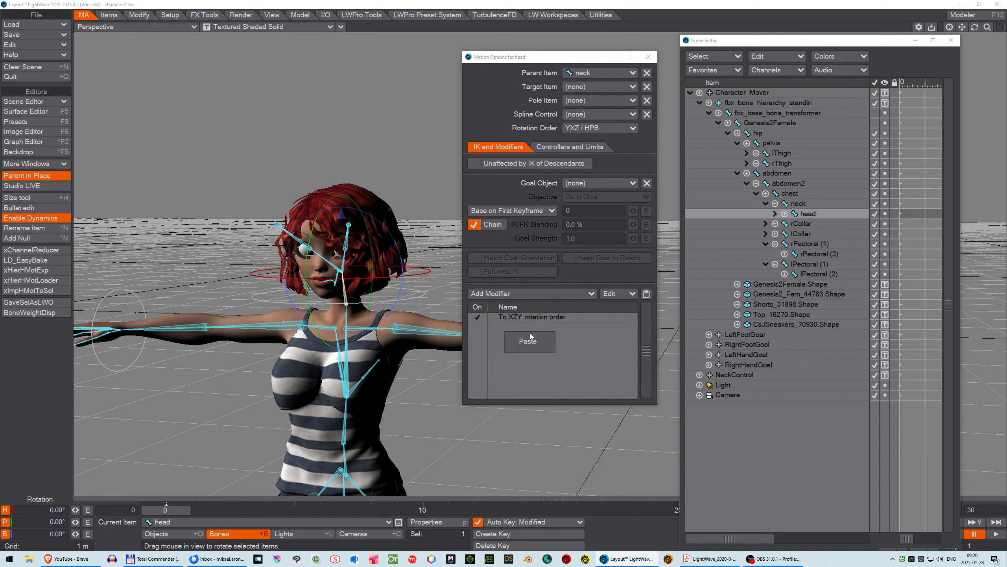
left_click(532, 342)
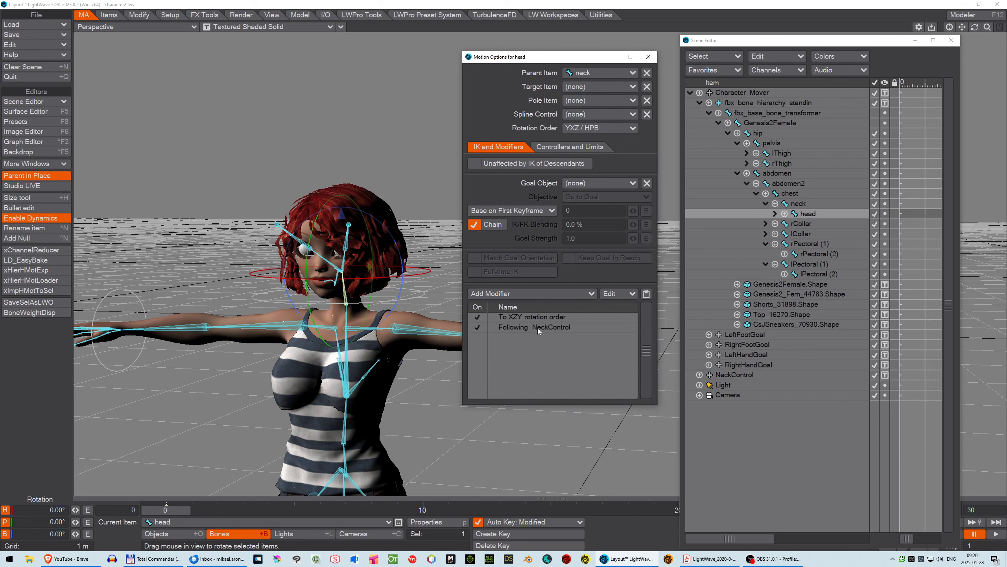
double_click(538, 328)
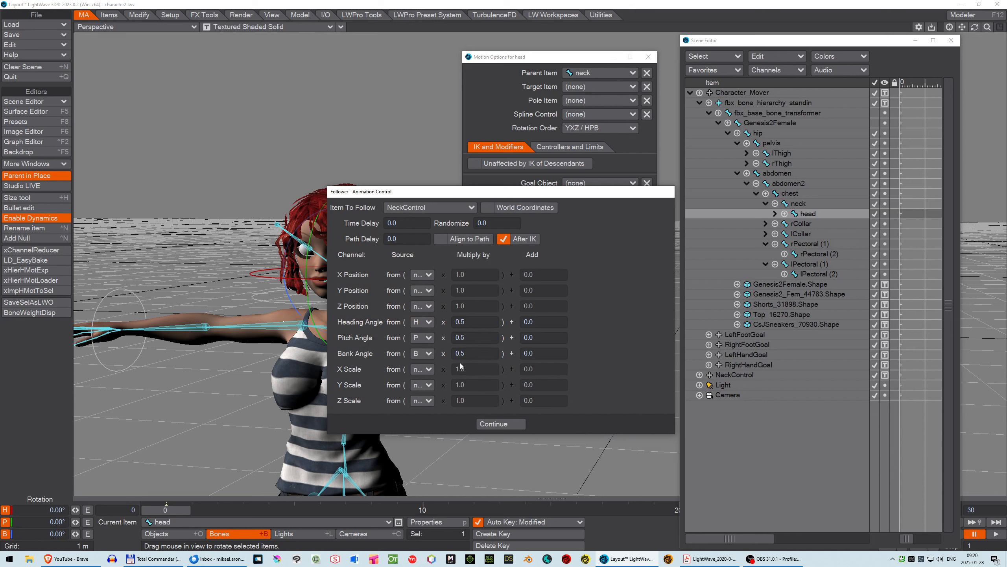
left_click(499, 425)
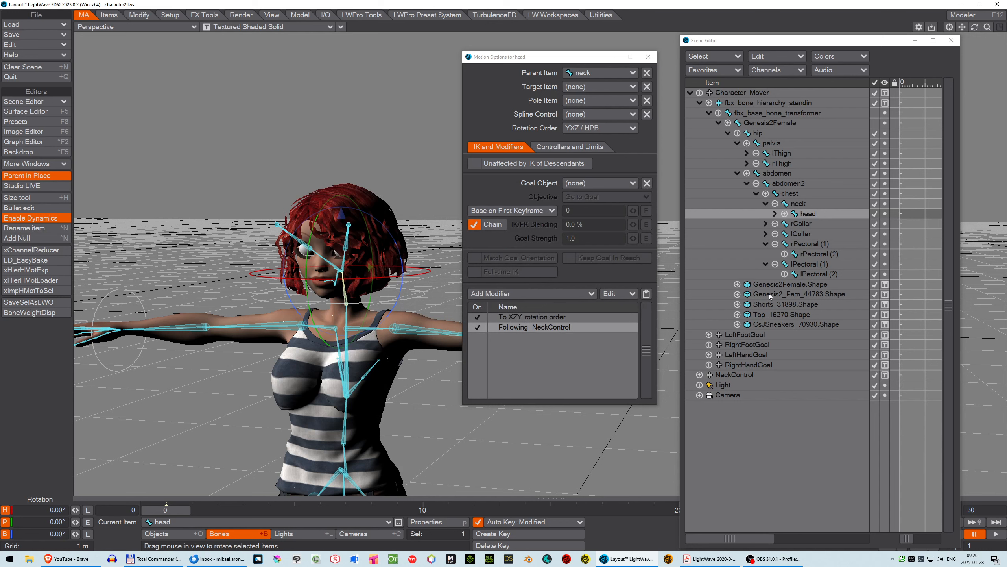
- Test the neck and head by rotating NeckControl in bank, pitch and about 30° in heading, undoing the rotation
left_click(741, 375)
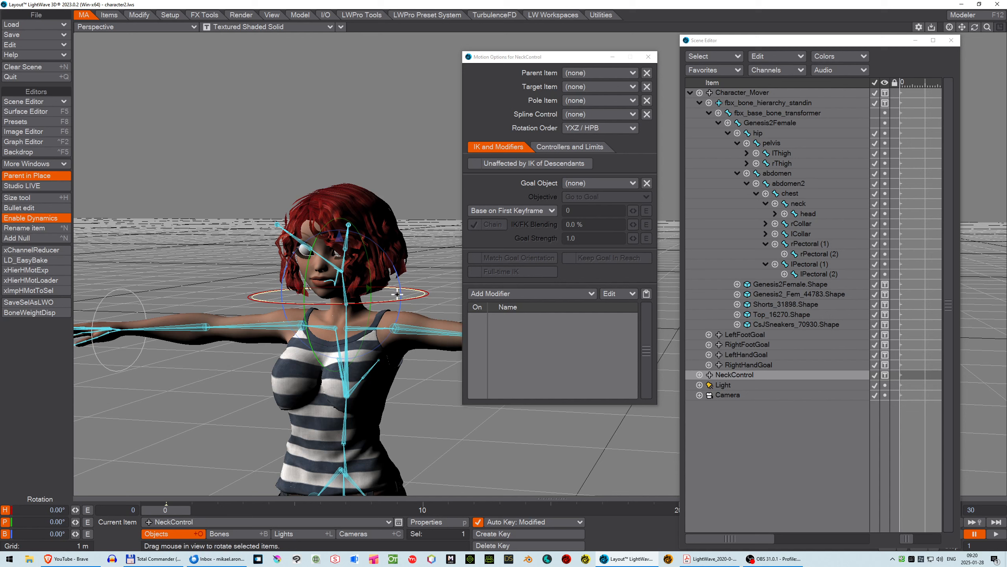
mouse_move(398, 282)
left_mouse_down()
mouse_move(386, 303)
mouse_move(397, 276)
mouse_move(392, 324)
mouse_move(399, 285)
mouse_move(387, 299)
mouse_move(396, 288)
left_mouse_up()
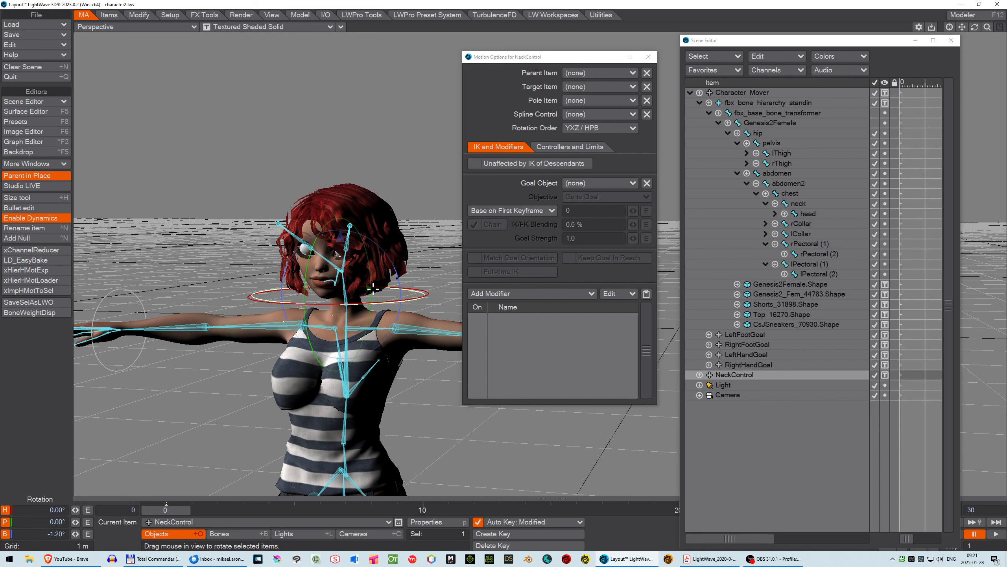
left_click_drag(308, 268, 308, 276)
left_click_drag(369, 277, 343, 306)
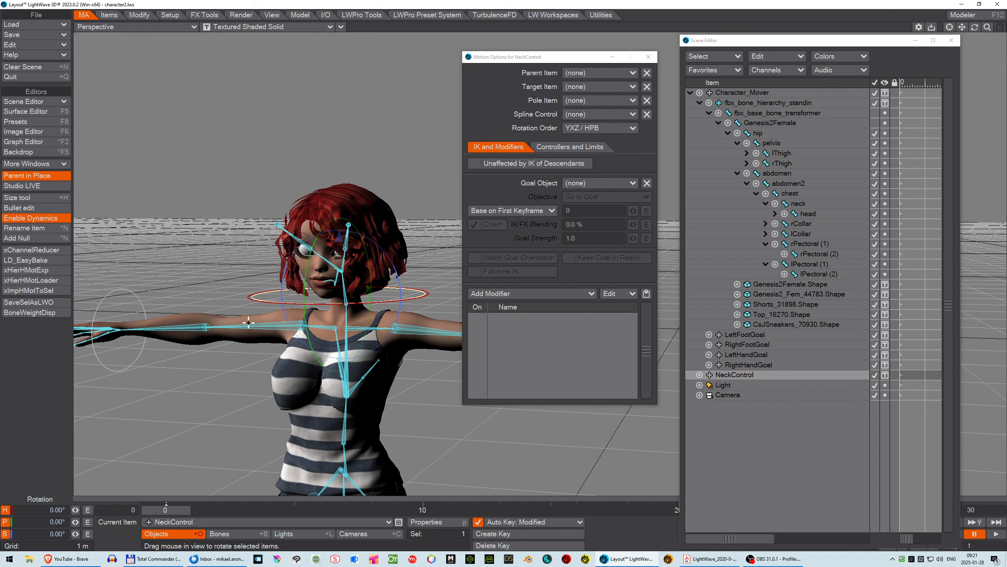
mouse_move(257, 298)
left_mouse_down()
mouse_move(436, 282)
mouse_move(256, 299)
left_mouse_up()
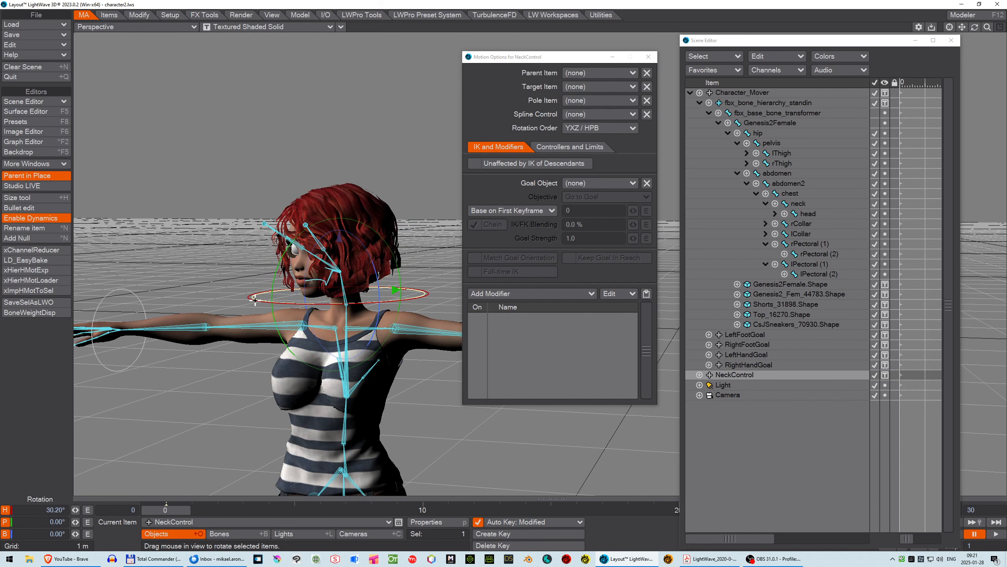
key("ctrl+z")
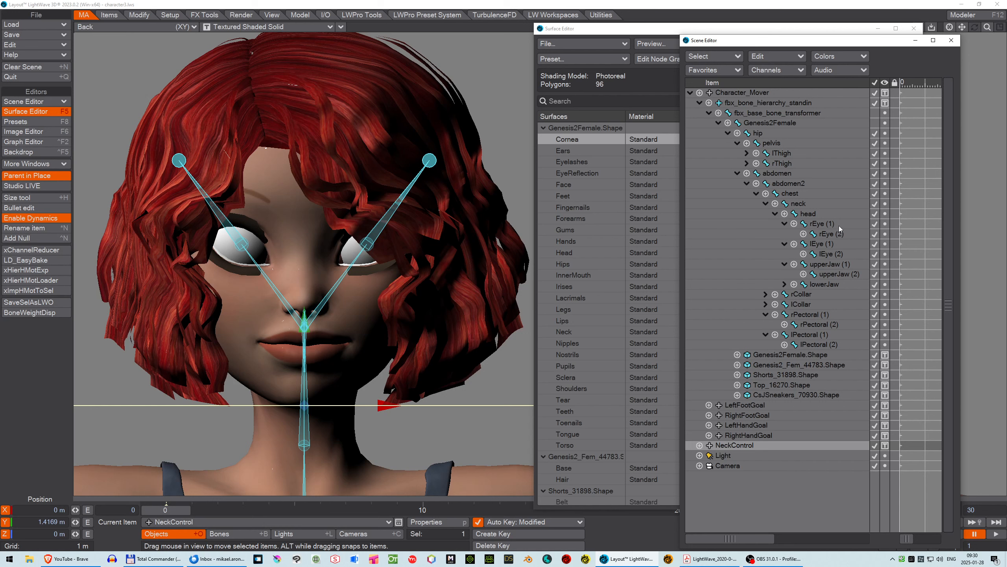
- Hide the bones rEye (1), rEye (2), lEye (1) and lEye (2) in the viewport
left_click(887, 225)
left_click(887, 234)
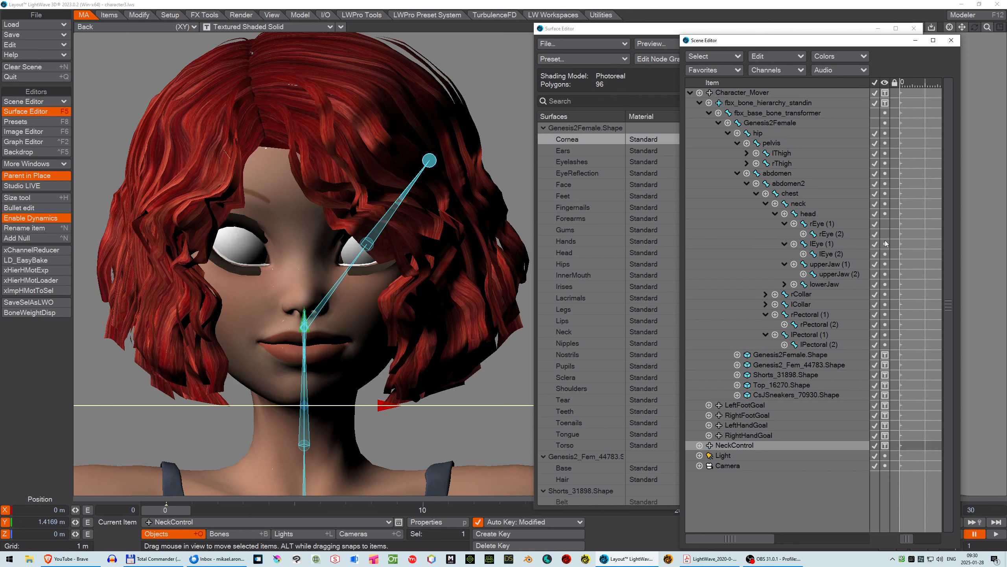
left_click(887, 244)
left_click(886, 254)
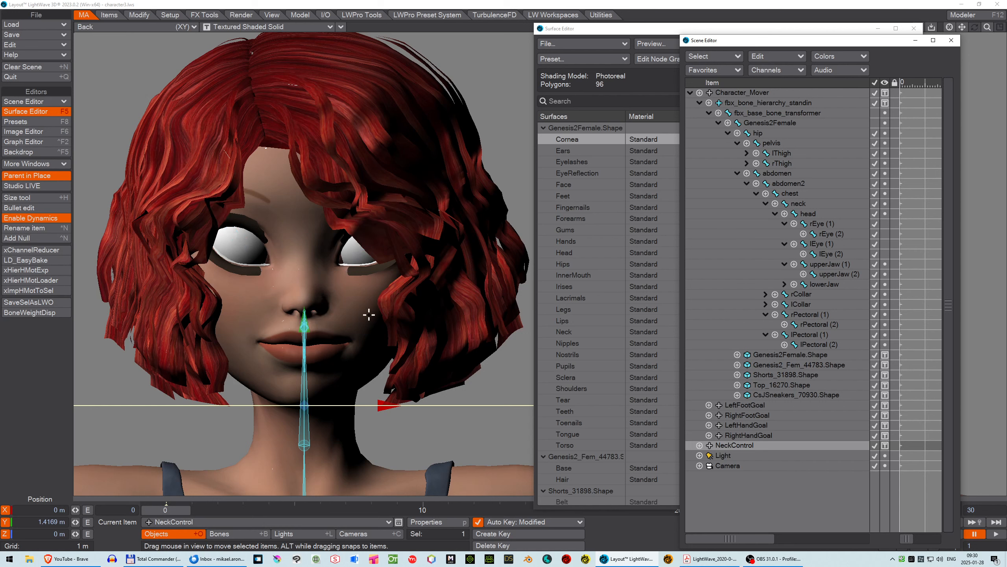
- Enable Transparency and Transparency Channel in the OpenGL preferences so the viewport displays transparent surfaces
key("d")
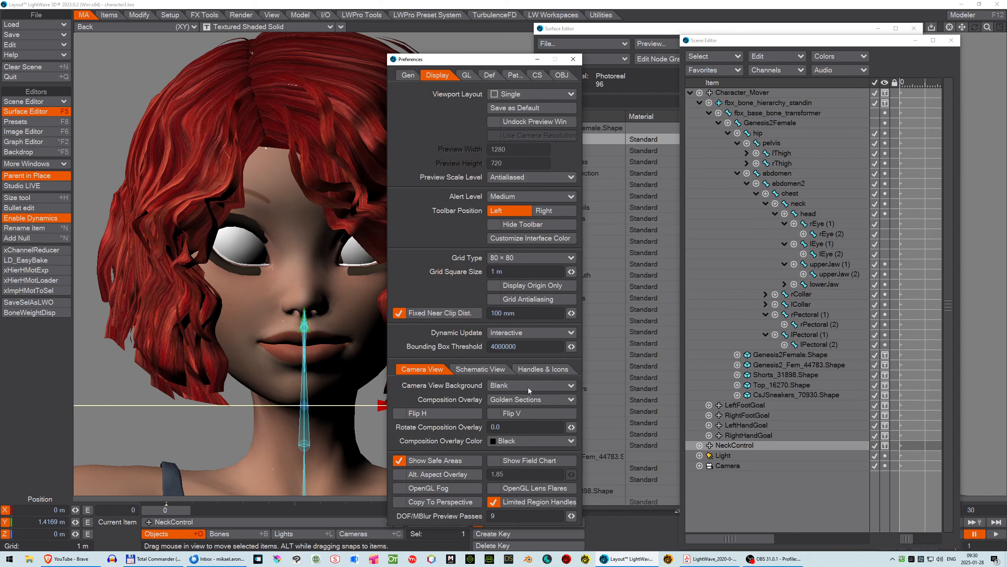
left_click(461, 75)
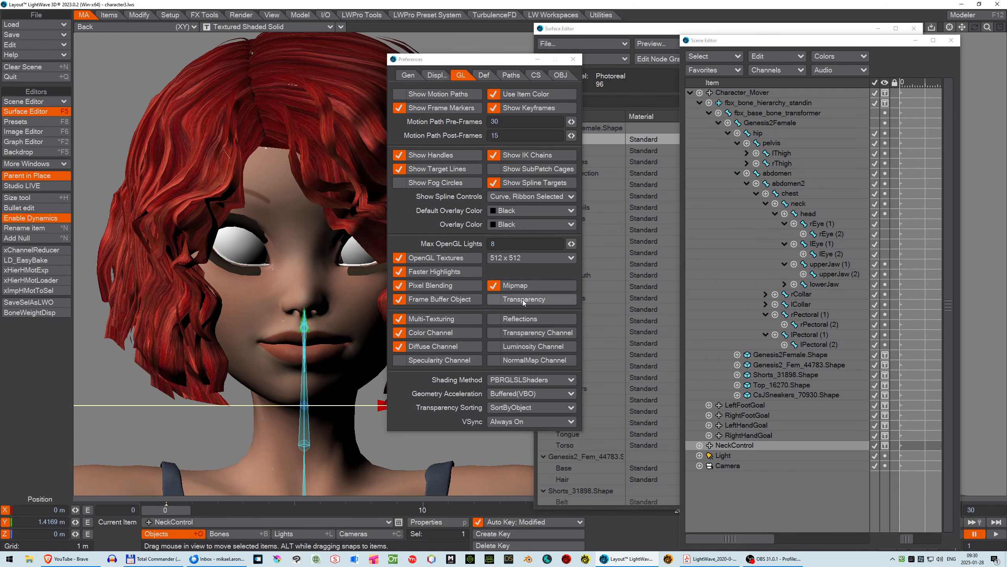
left_click(494, 300)
left_click(500, 333)
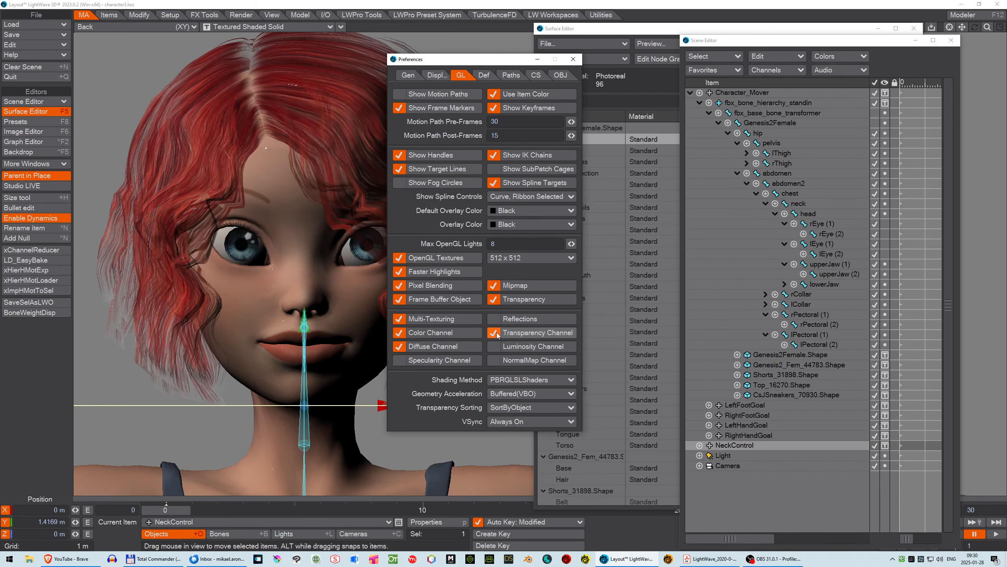
left_click(573, 59)
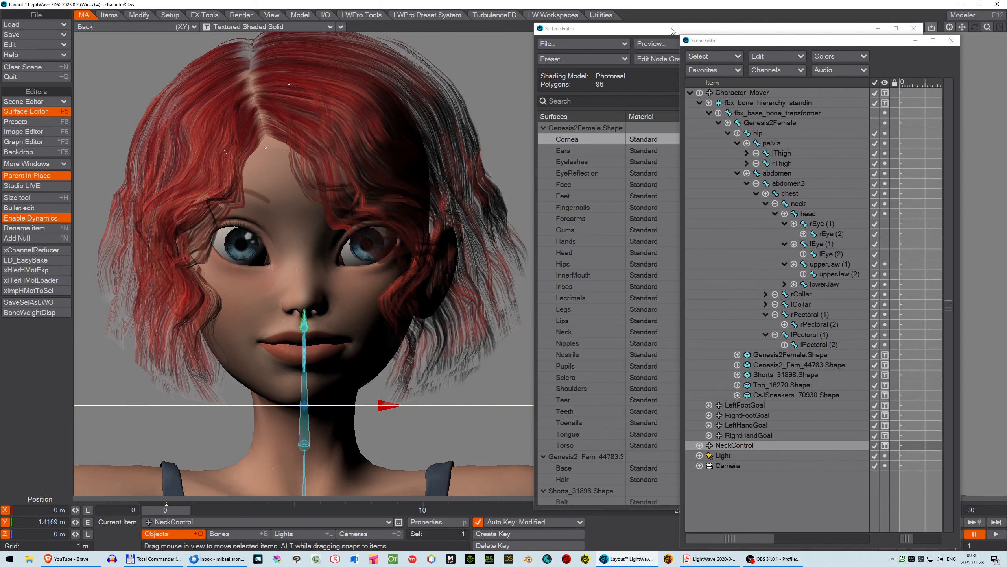
- Create a null object named EyeControl with a Ball shape and a scale of 50 mm
left_click_drag(672, 31, 673, 44)
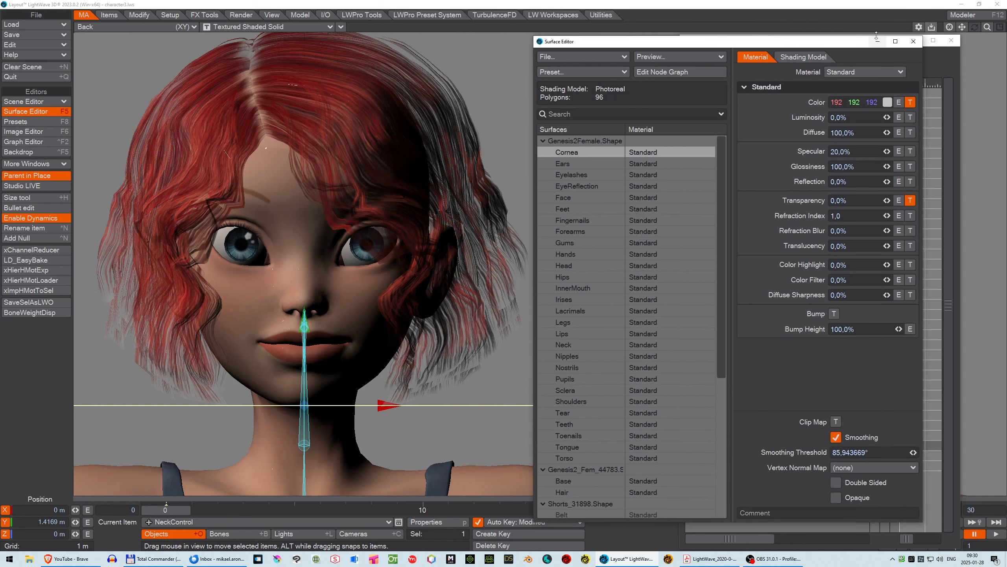
mouse_move(960, 29)
left_mouse_down()
mouse_move(944, 2)
mouse_move(962, 17)
mouse_move(962, 3)
mouse_move(961, 30)
left_mouse_up()
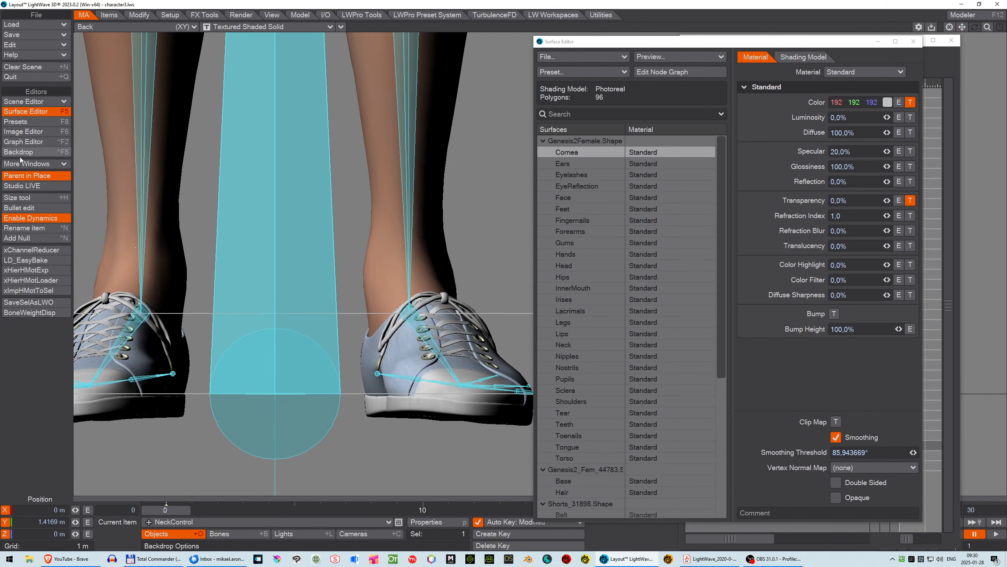
left_click(19, 238)
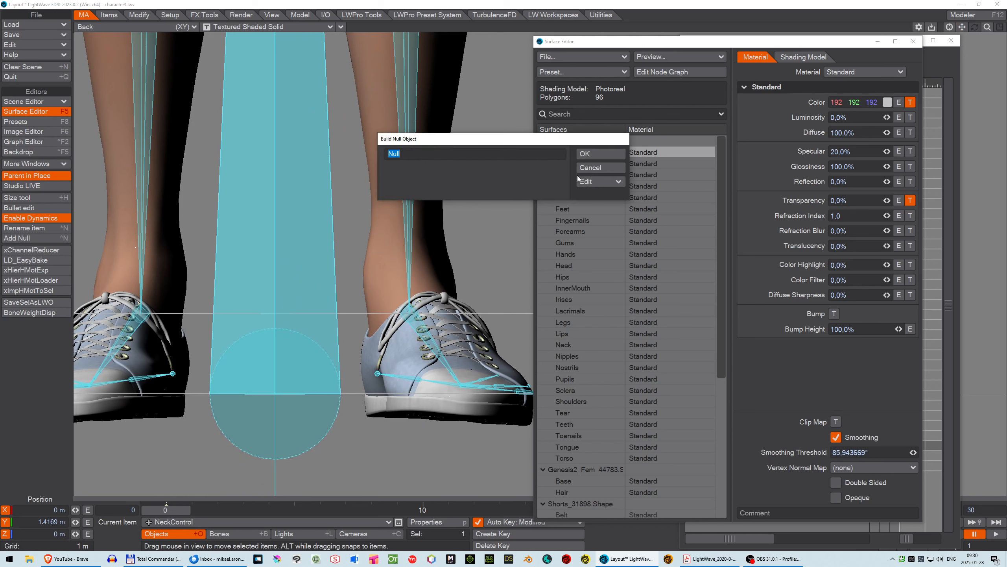
type("EyeControl")
left_click(600, 180)
left_click(510, 203)
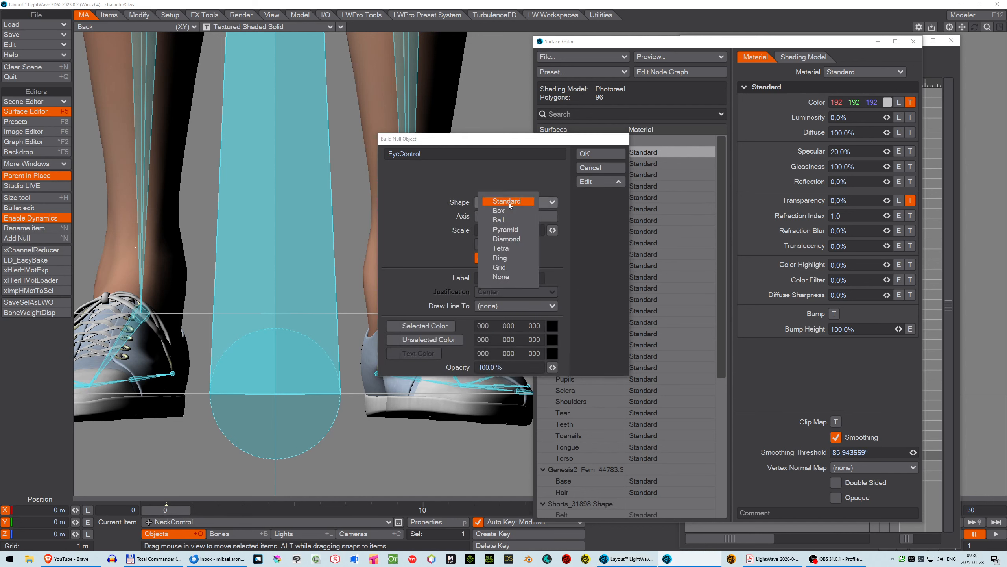
left_click(513, 222)
left_click(503, 233)
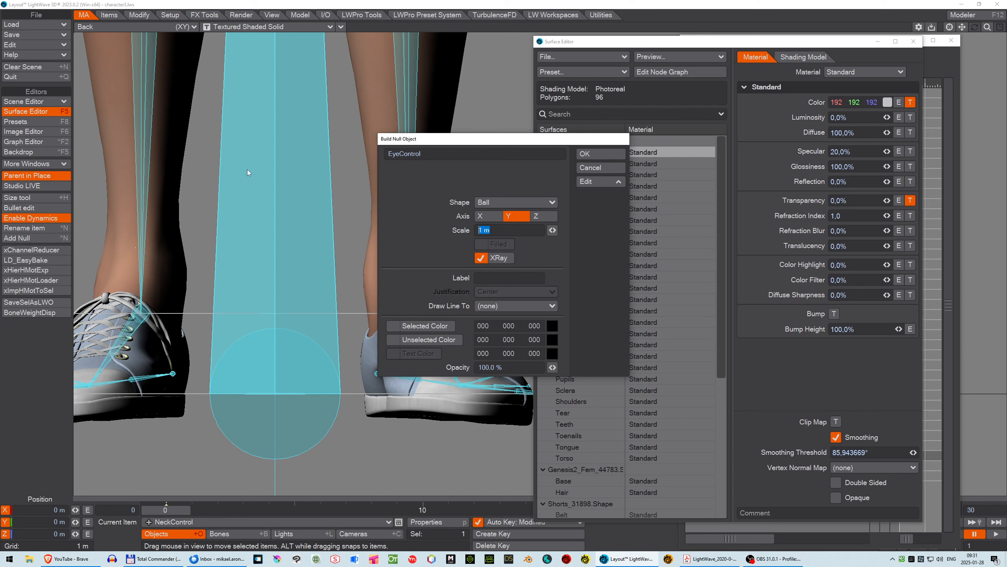
type("50")
left_click(604, 155)
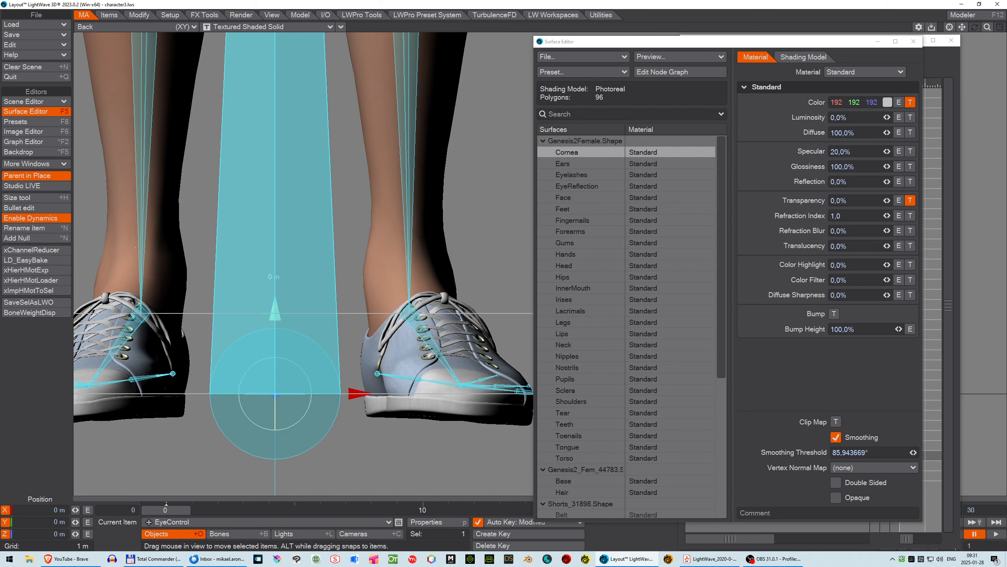
- Raise the EyeControl null straight up from the floor to just above the character's head, at about 1.72 m
left_click_drag(277, 304, 328, 306)
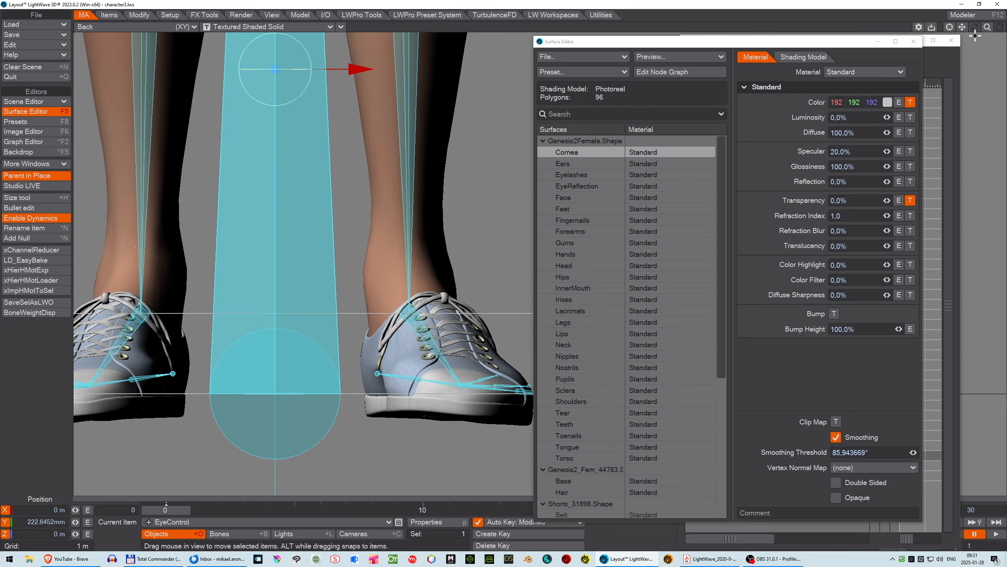
left_click_drag(961, 27, 969, 362)
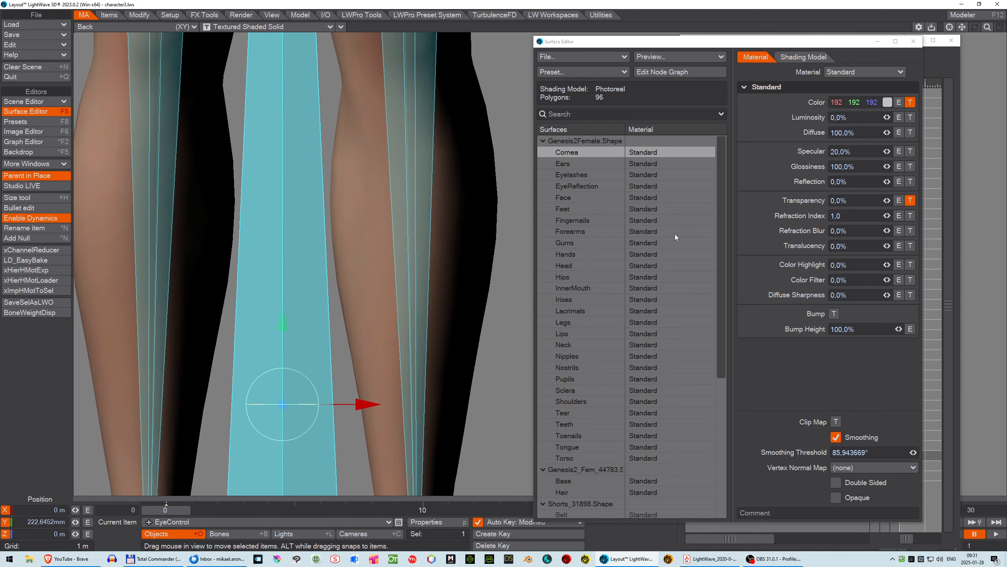
left_click_drag(284, 324, 306, 333)
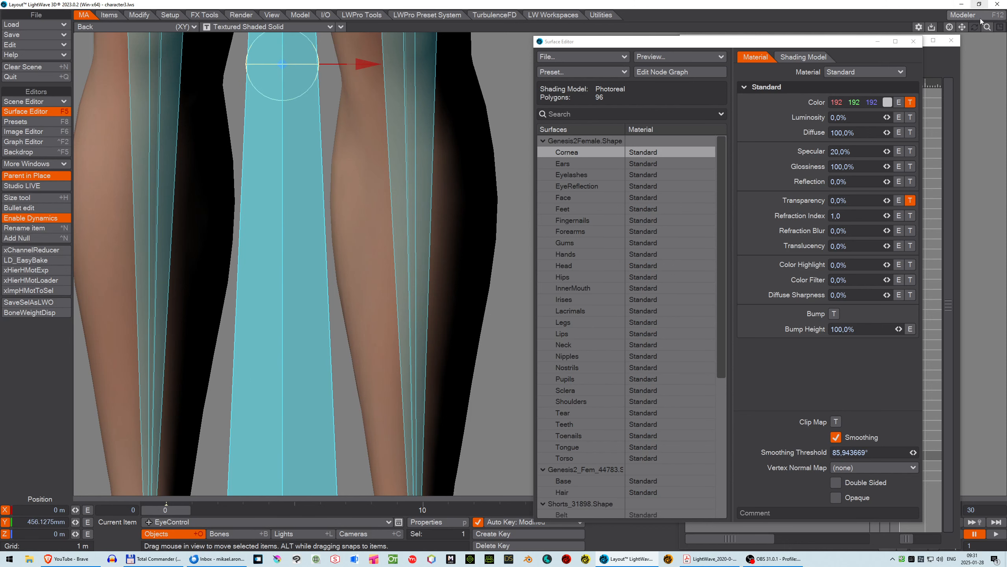
left_click_drag(962, 26, 872, 170)
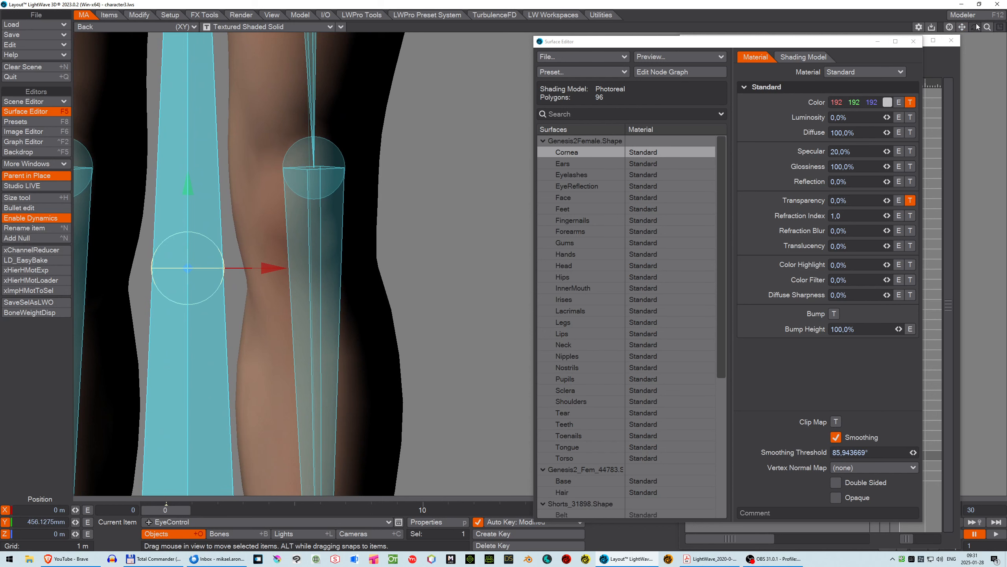
left_click_drag(988, 27, 962, 209)
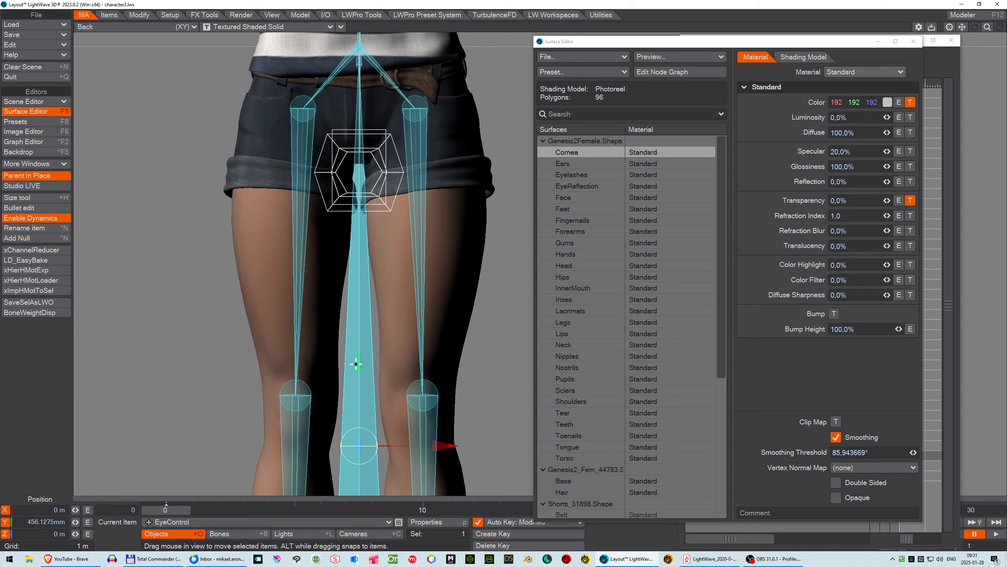
mouse_move(358, 365)
left_mouse_down()
mouse_move(359, 2)
mouse_move(367, 366)
left_mouse_up()
left_click_drag(962, 27, 893, 565)
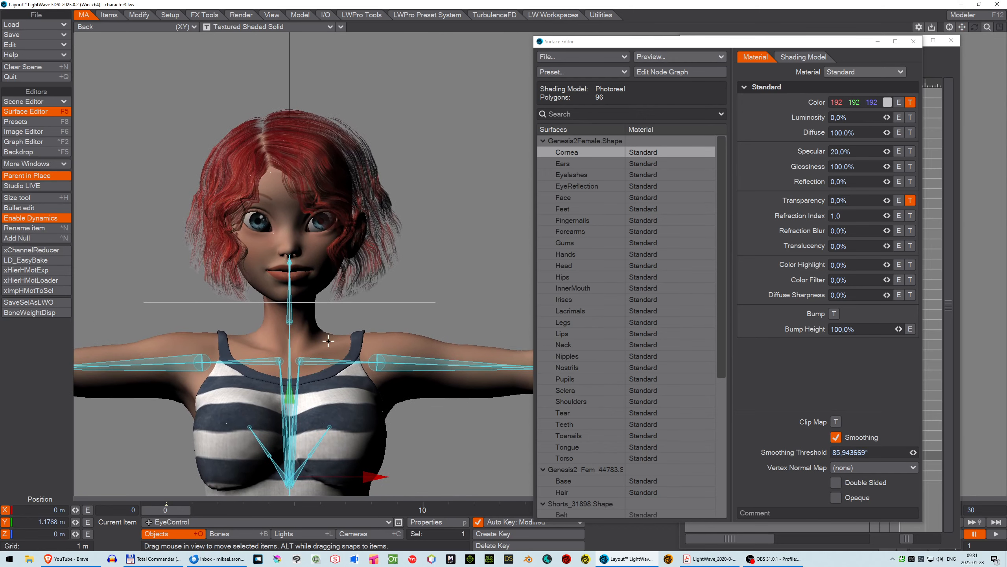
left_click_drag(292, 395, 290, 36)
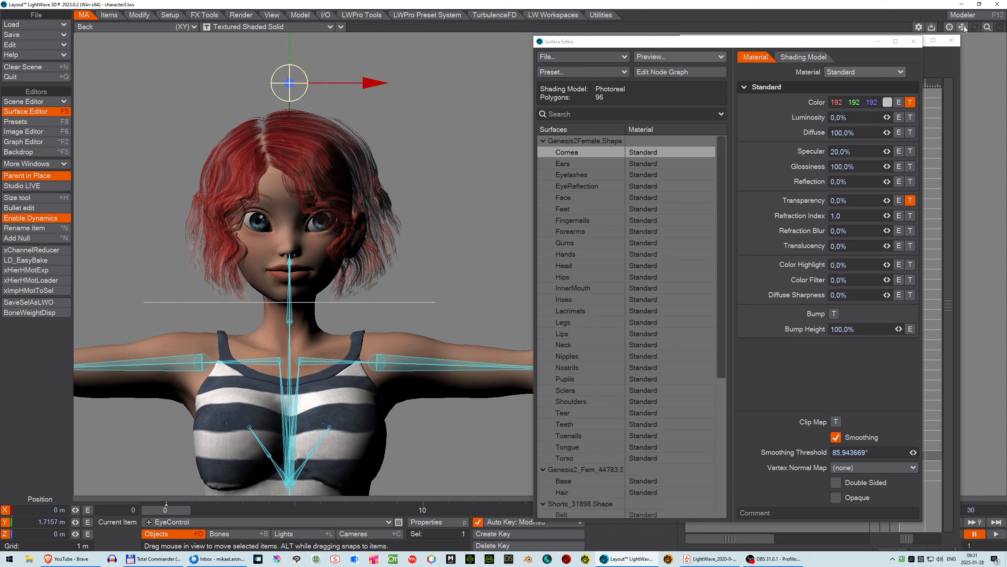
left_click_drag(987, 29, 1003, 174)
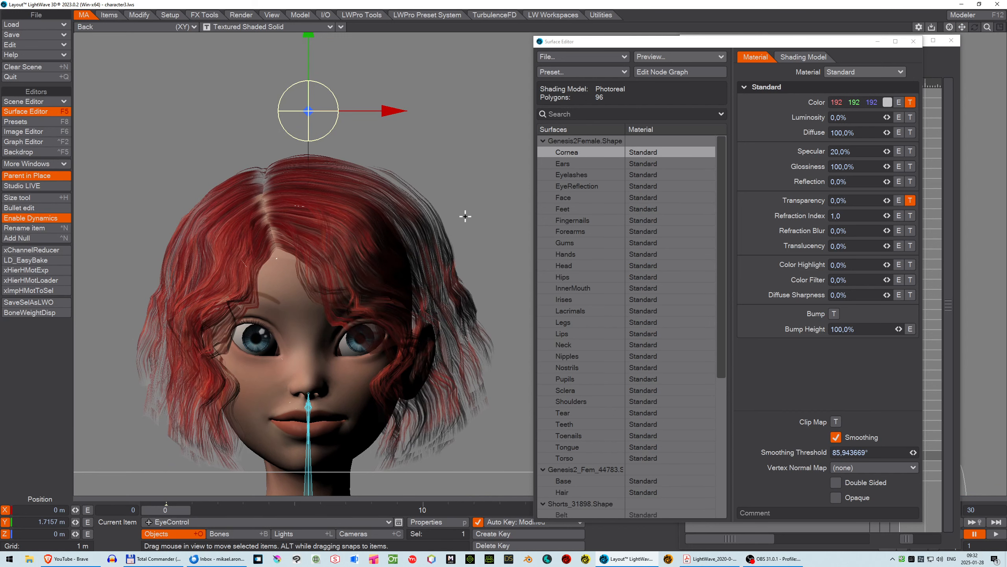
- Test-rotate the rEye (2) bone's heading by 22° and undo the rotation
left_click(948, 65)
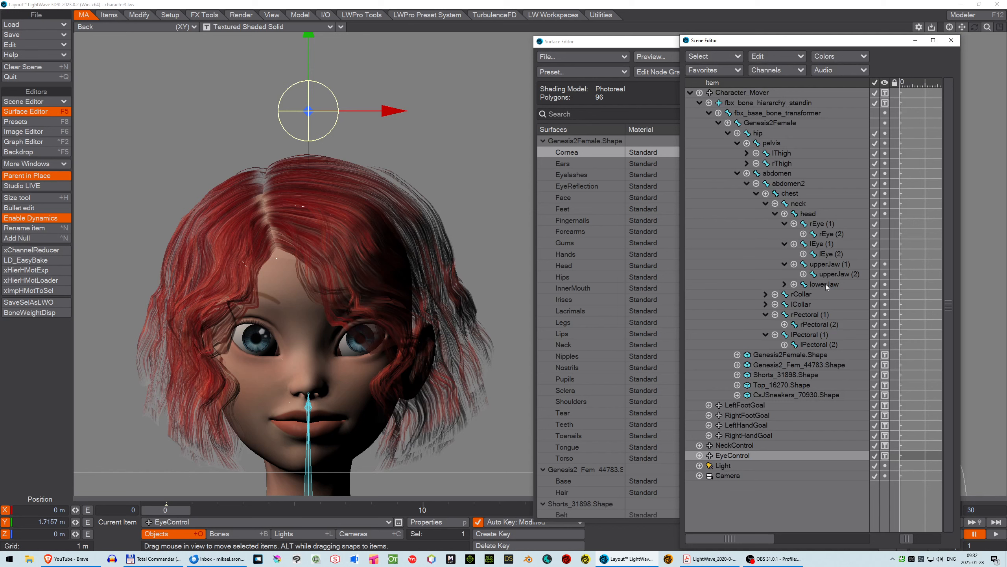
left_click(821, 234)
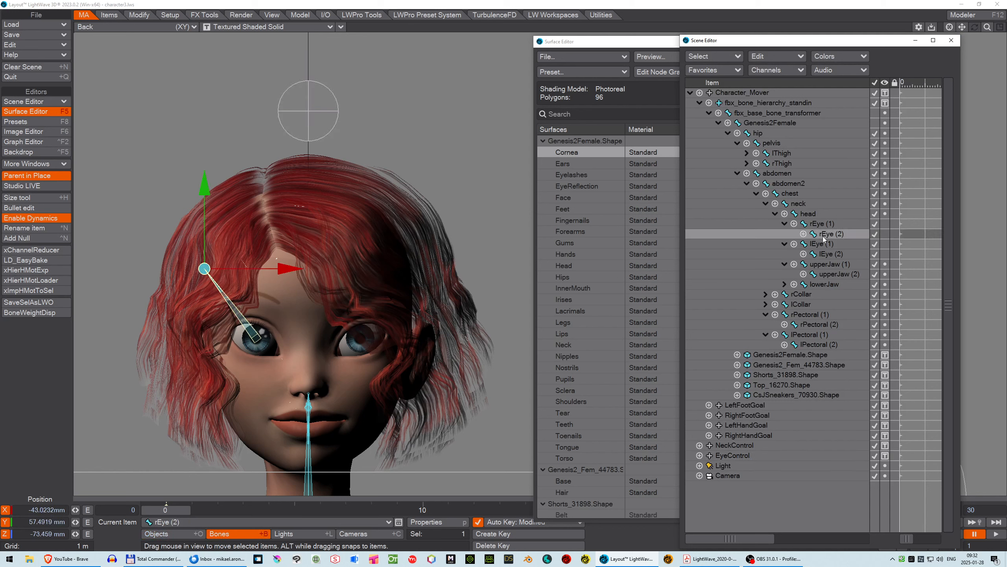
key("y")
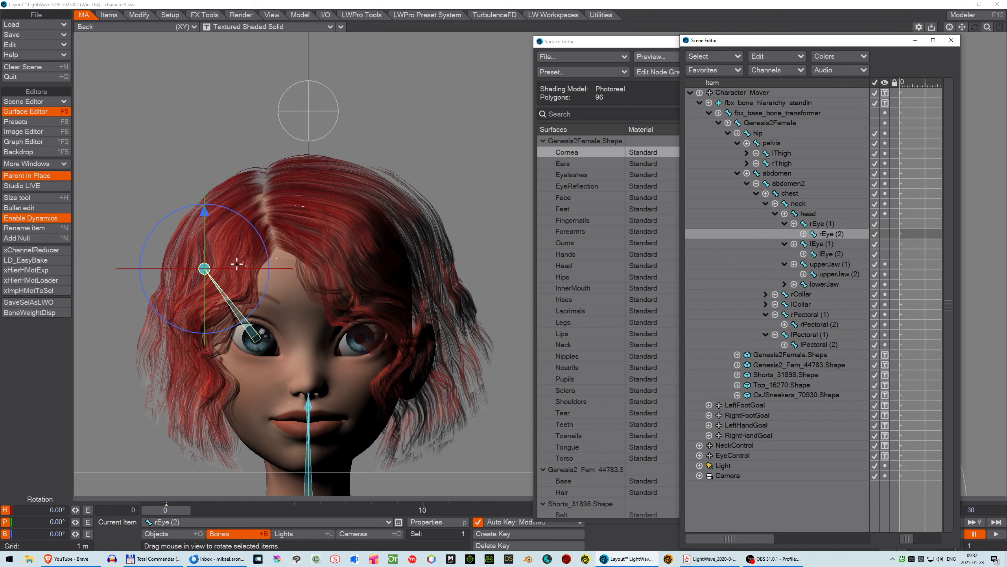
left_click_drag(238, 267, 317, 266)
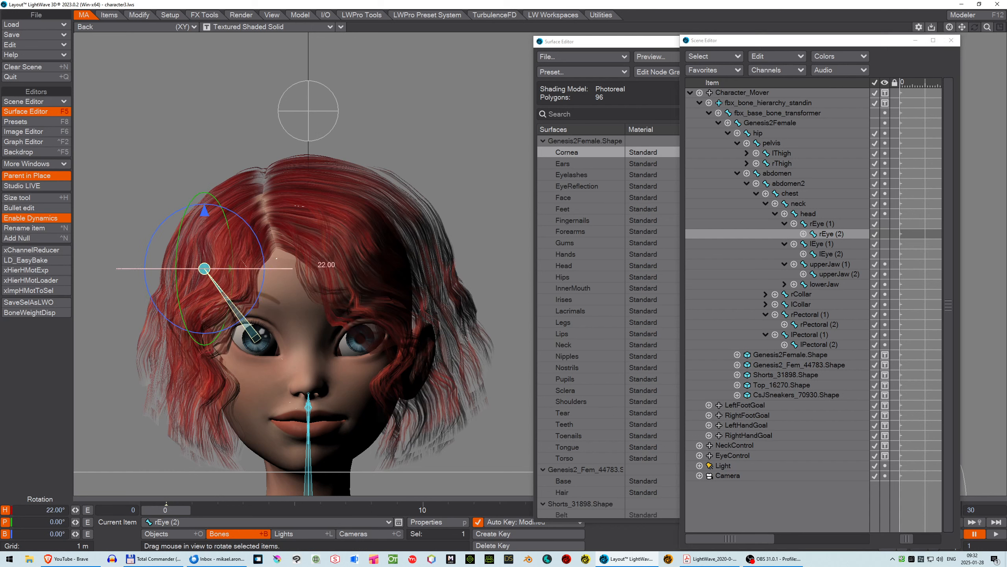
key("ctrl+z")
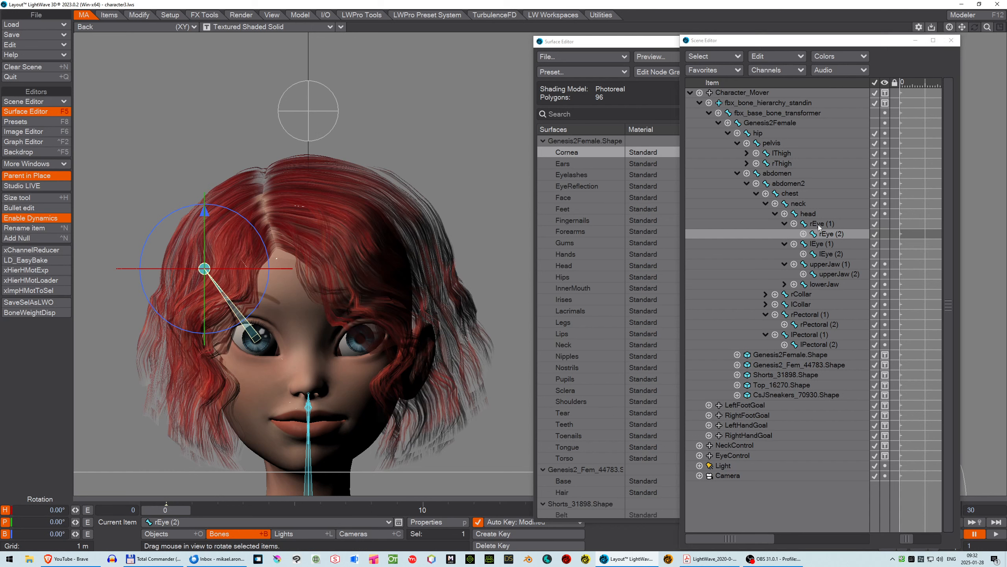
- Test-rotate the rEye (1) bone's heading and undo the rotation
left_click(819, 225)
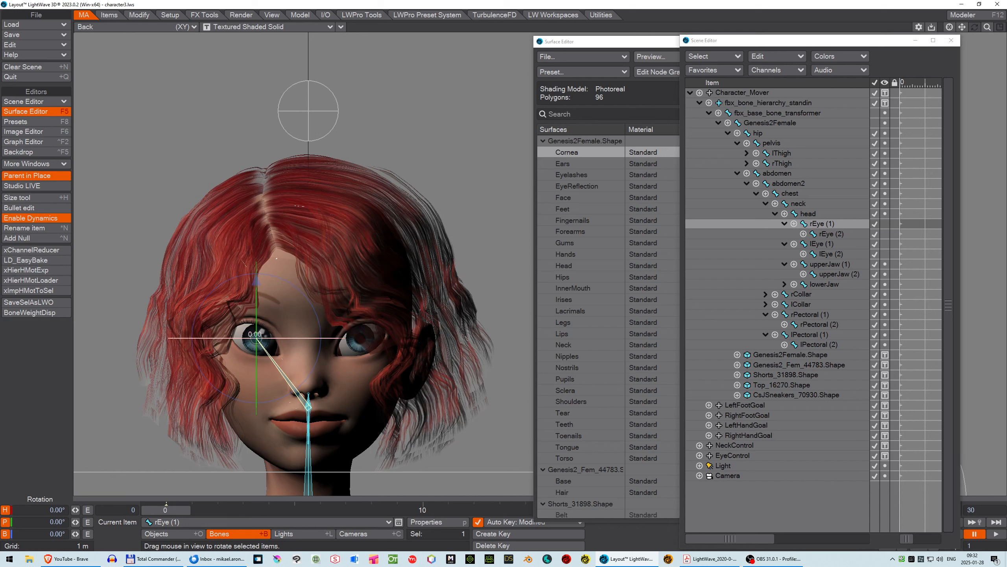
left_click_drag(256, 338, 438, 338)
key("ctrl+z")
right_click(823, 224)
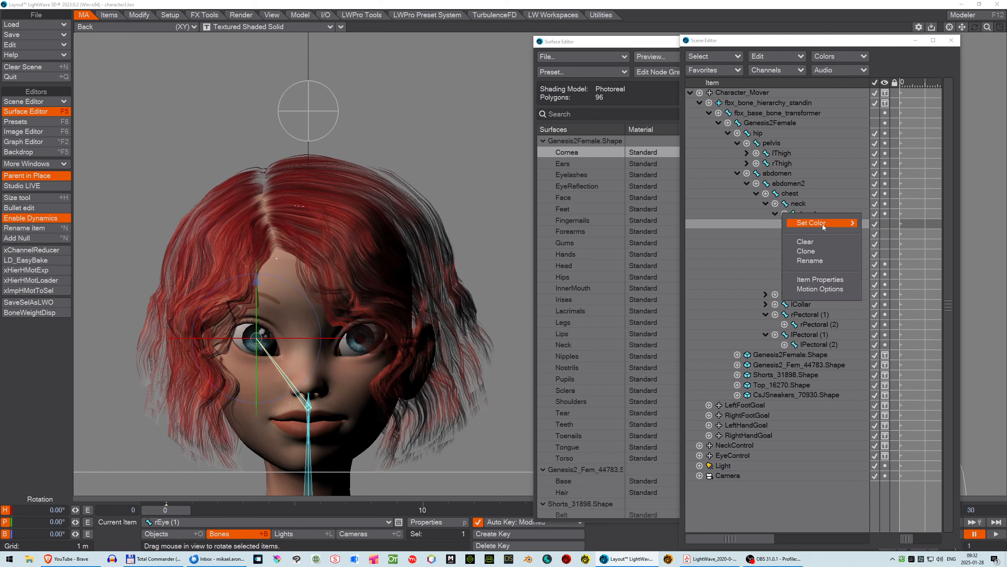
mouse_move(822, 224)
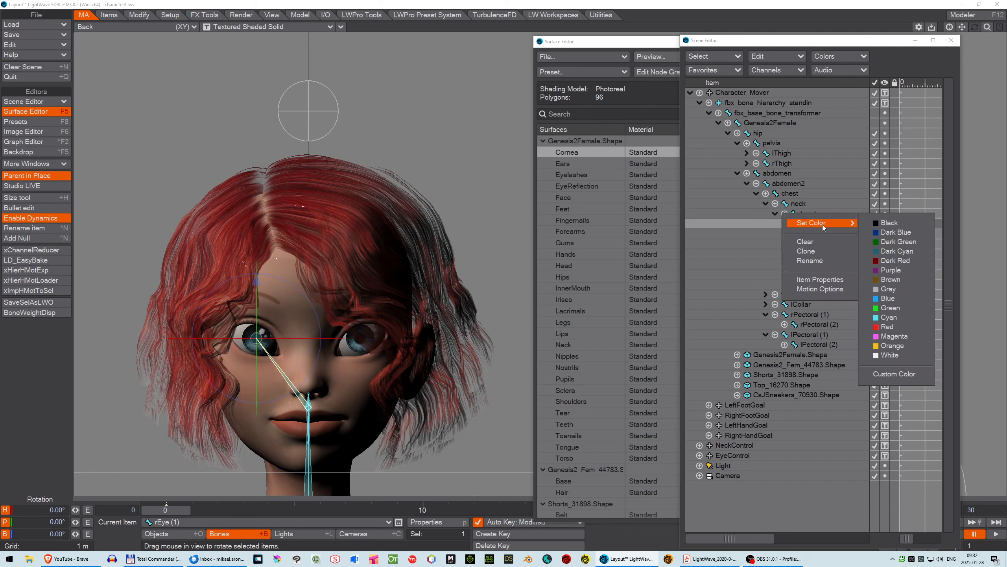
left_click(755, 225)
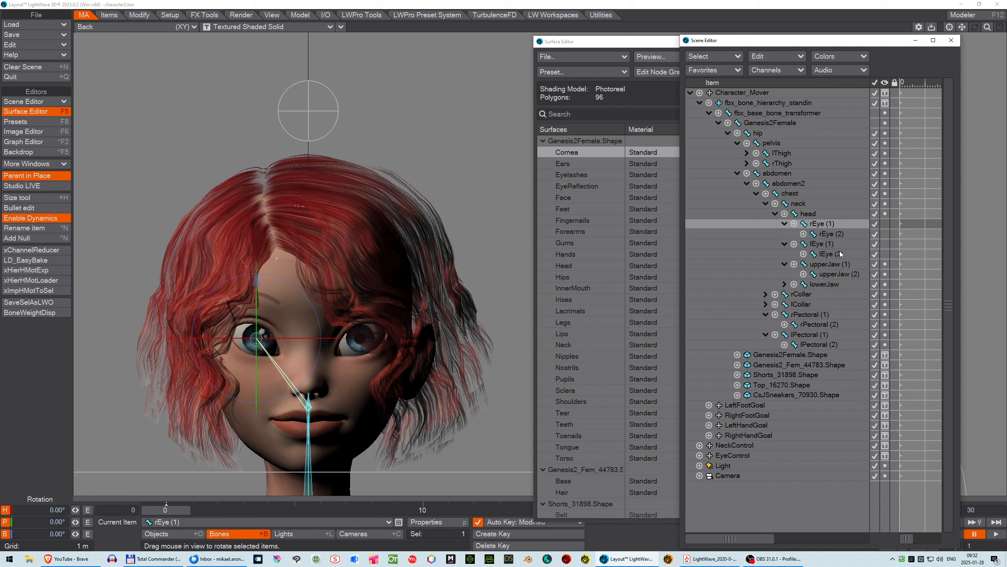
- Add a Follower motion modifier to the rEye (1) bone with EyeControl as the item to follow
key("m")
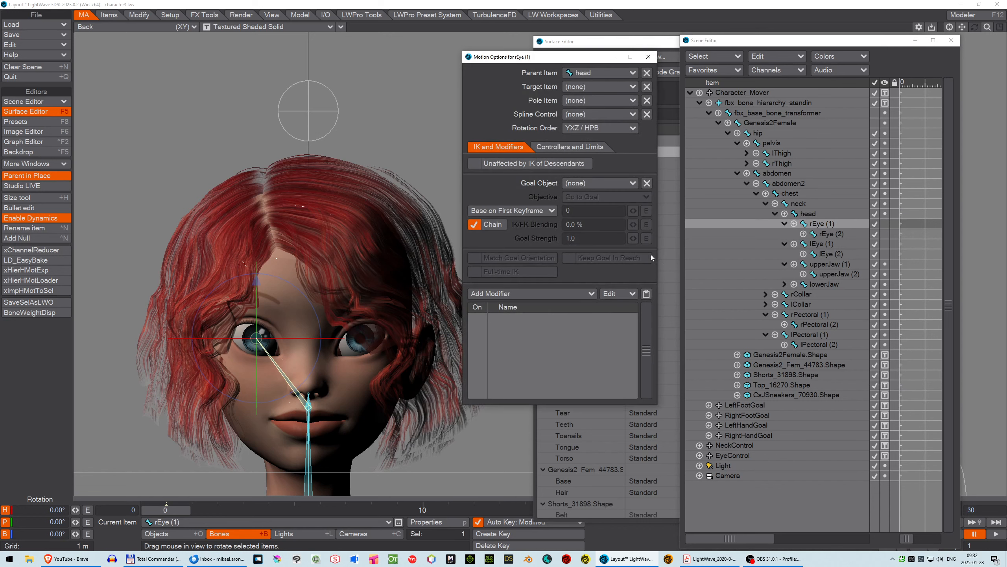
left_click(517, 295)
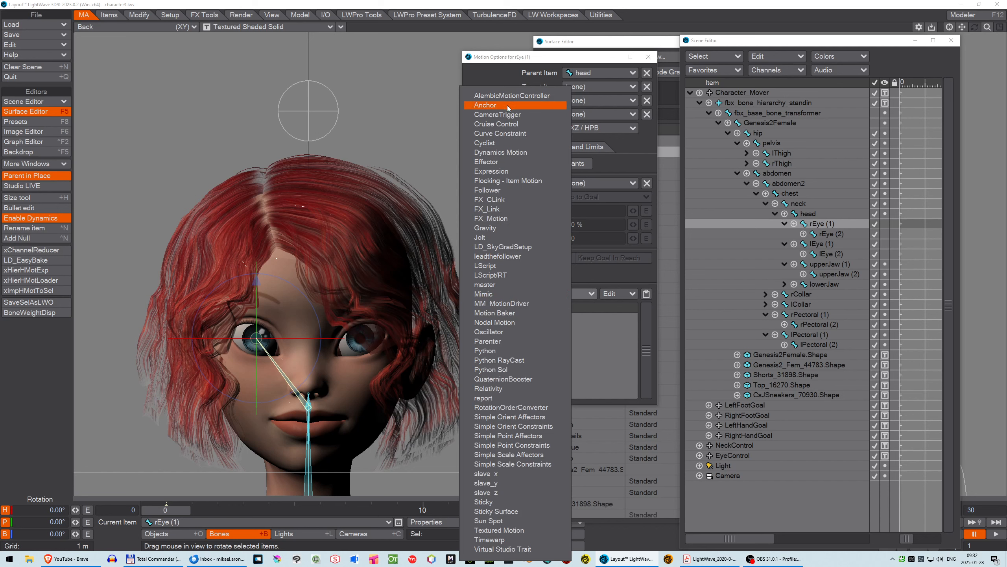
left_click(497, 190)
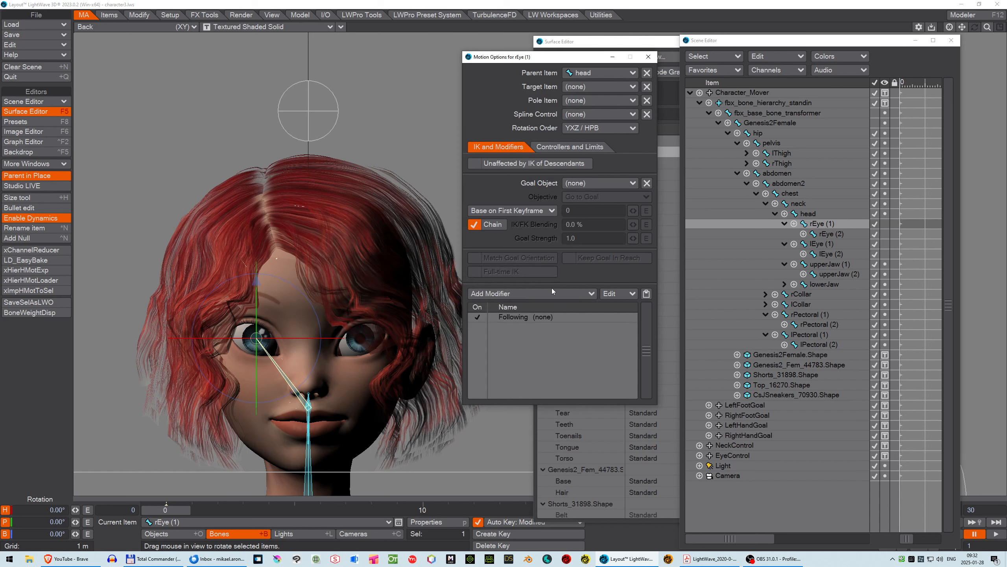
double_click(551, 319)
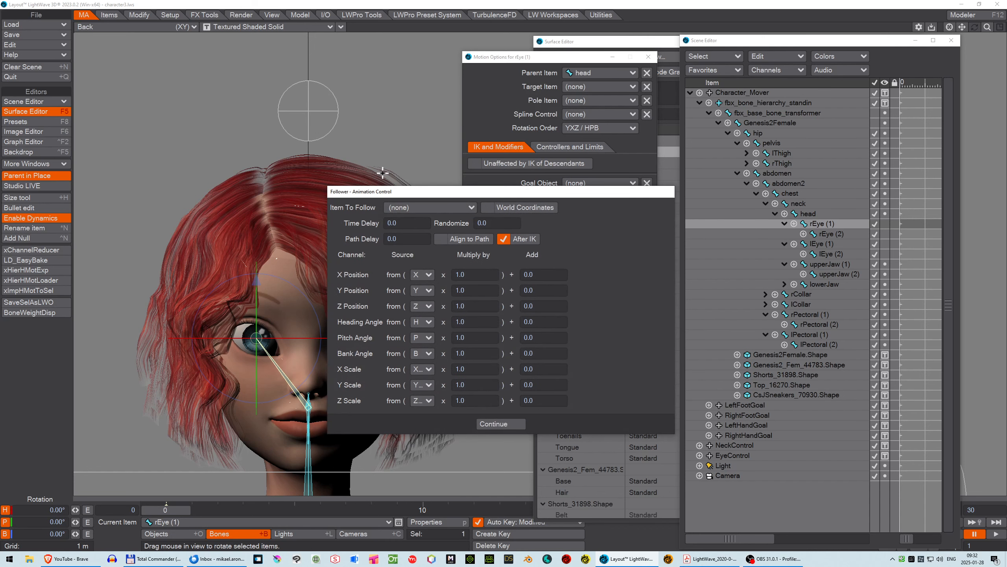
left_click(418, 209)
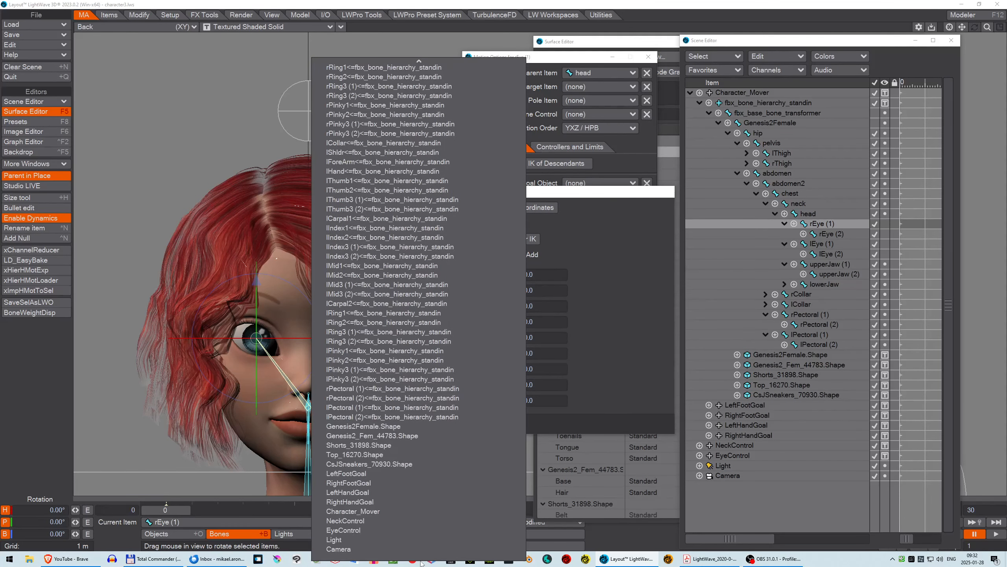
left_click(343, 530)
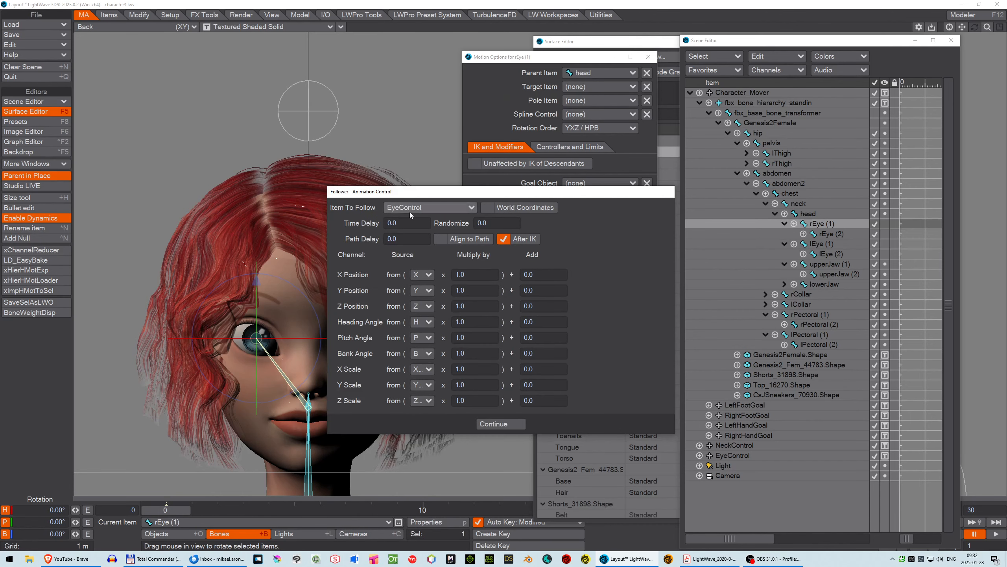
- Set the Follower's X, Y and Z Position sources to none for the rEye (1) bone
left_click(433, 275)
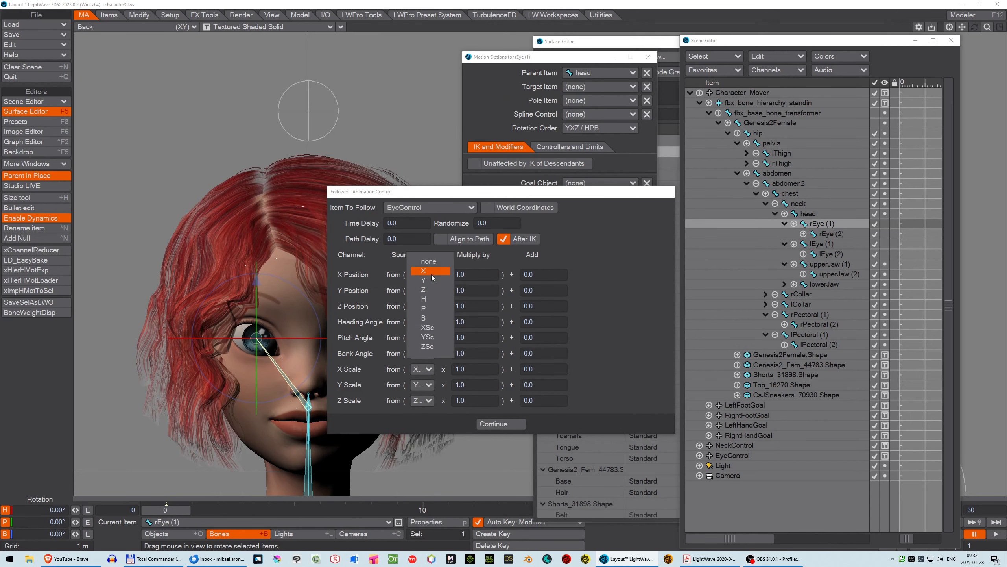
left_click(432, 263)
left_click(430, 290)
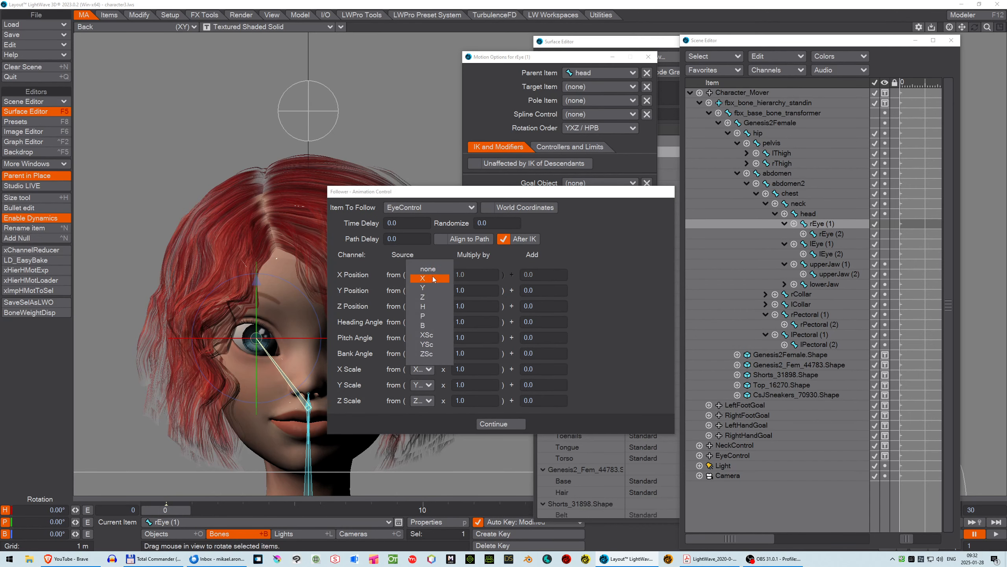
left_click(432, 273)
left_click(431, 303)
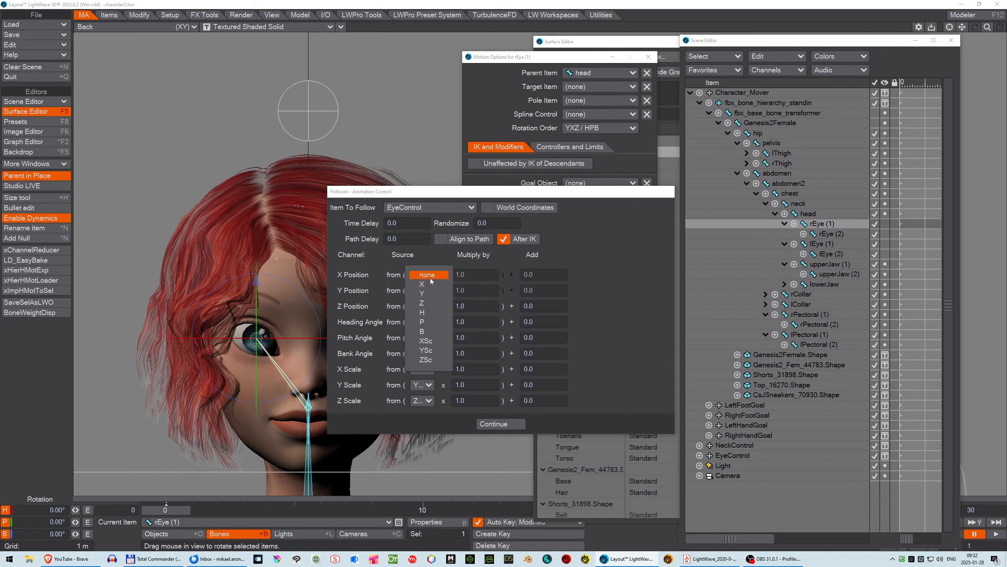
left_click(421, 270)
- Set the Follower's X, Y and Z Scale sources to none
left_click(423, 369)
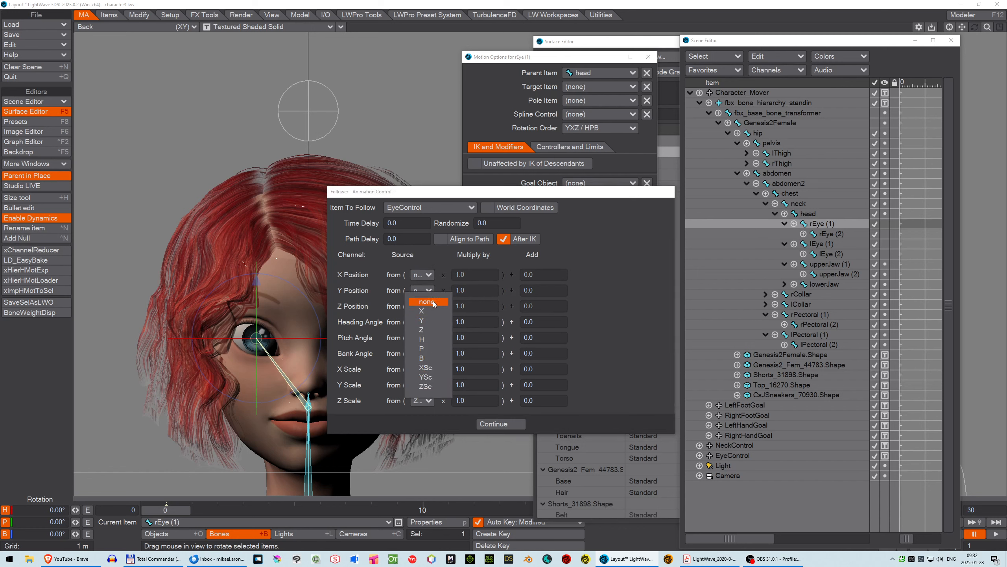
left_click(421, 296)
left_click(428, 385)
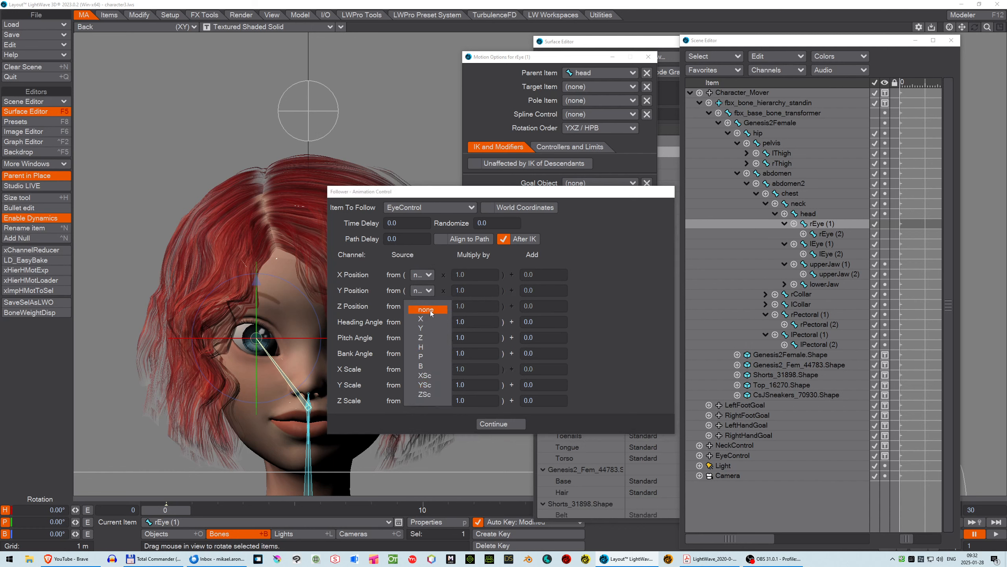
left_click(429, 310)
left_click(428, 402)
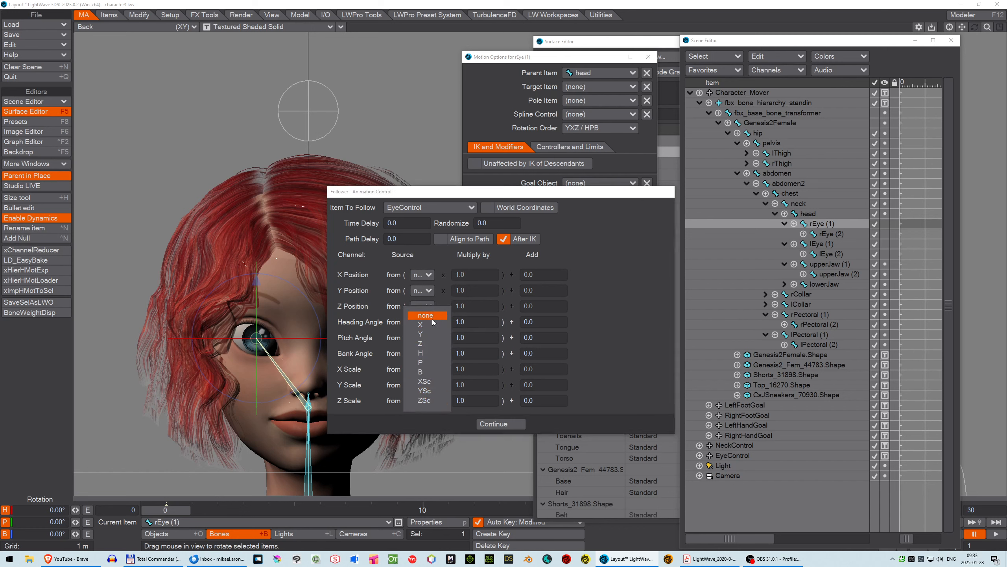
left_click(432, 319)
- Set the Follower's Pitch Angle and Bank Angle sources to none and accept the Follower settings
left_click(429, 338)
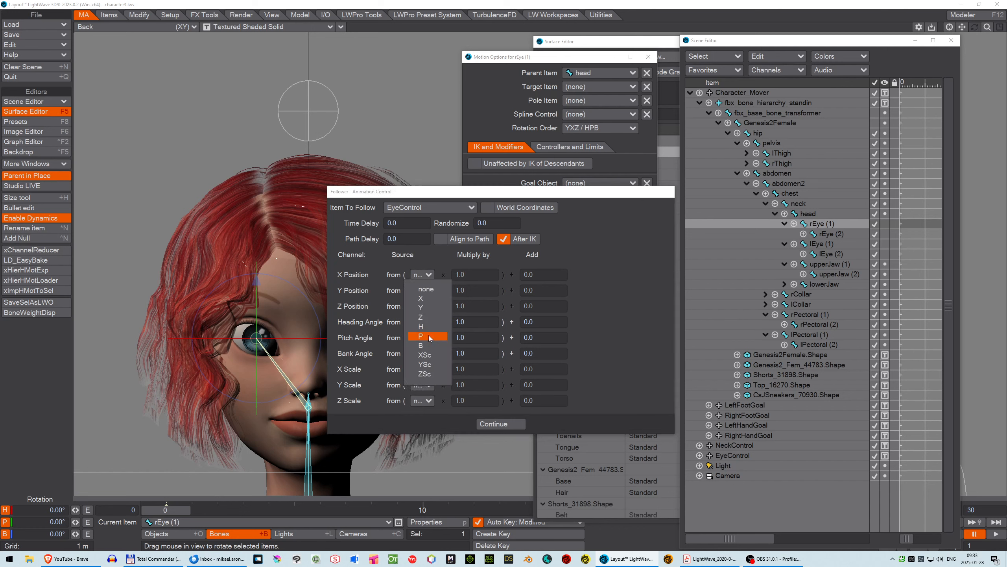
left_click(430, 292)
left_click(429, 352)
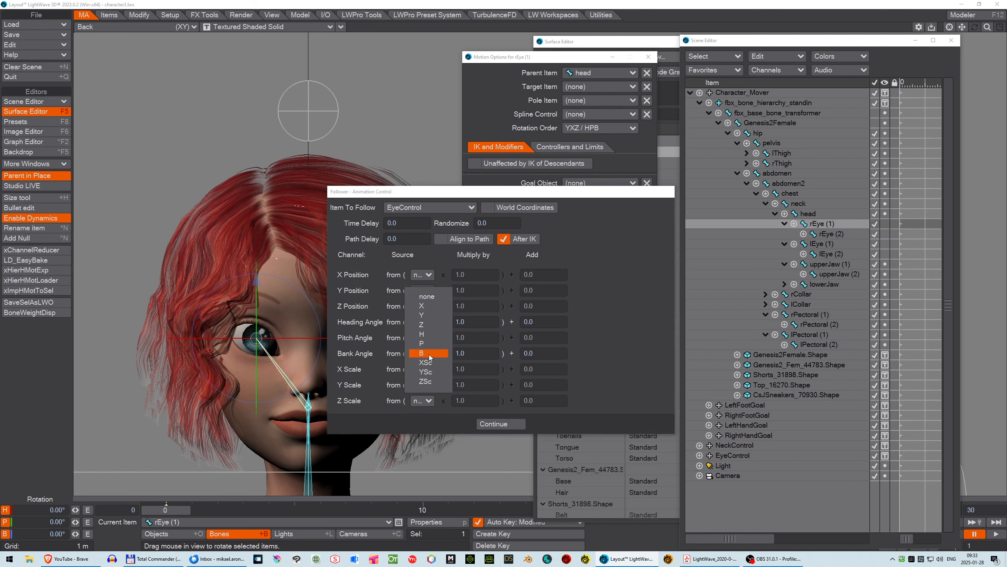
left_click(431, 299)
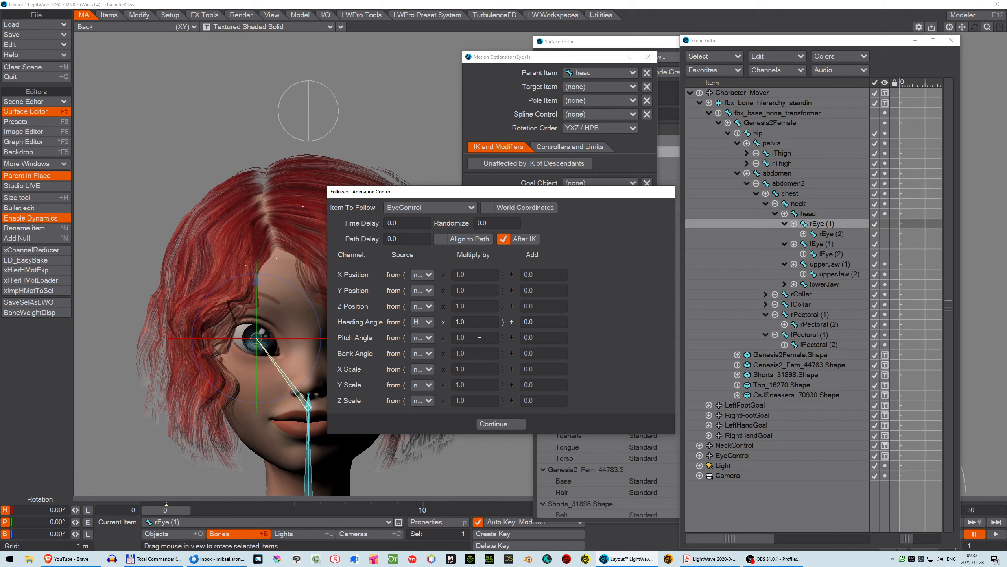
left_click(499, 423)
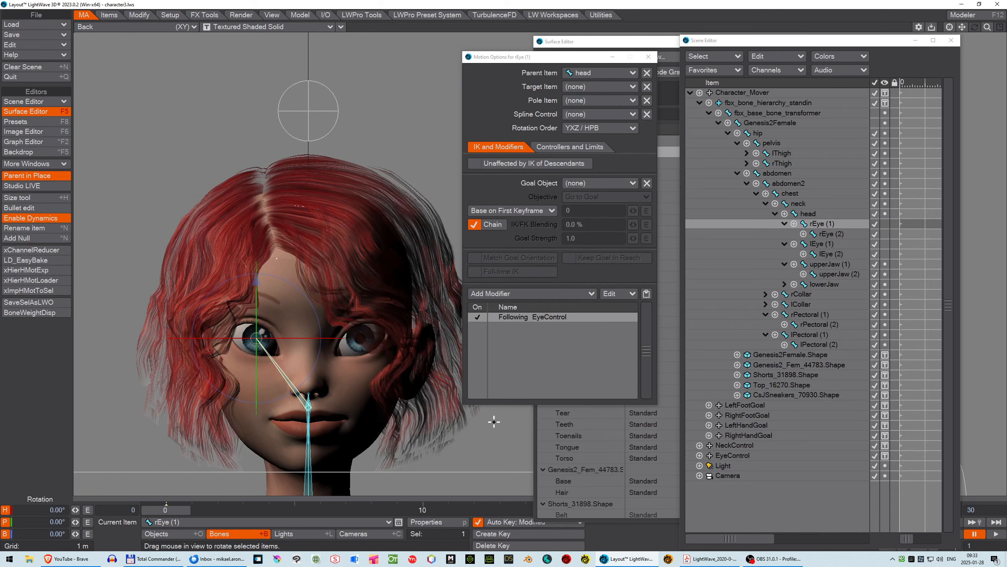
- Copy the Following EyeControl modifier from rEye (1) and paste it onto the lEye (1) bone
right_click(510, 320)
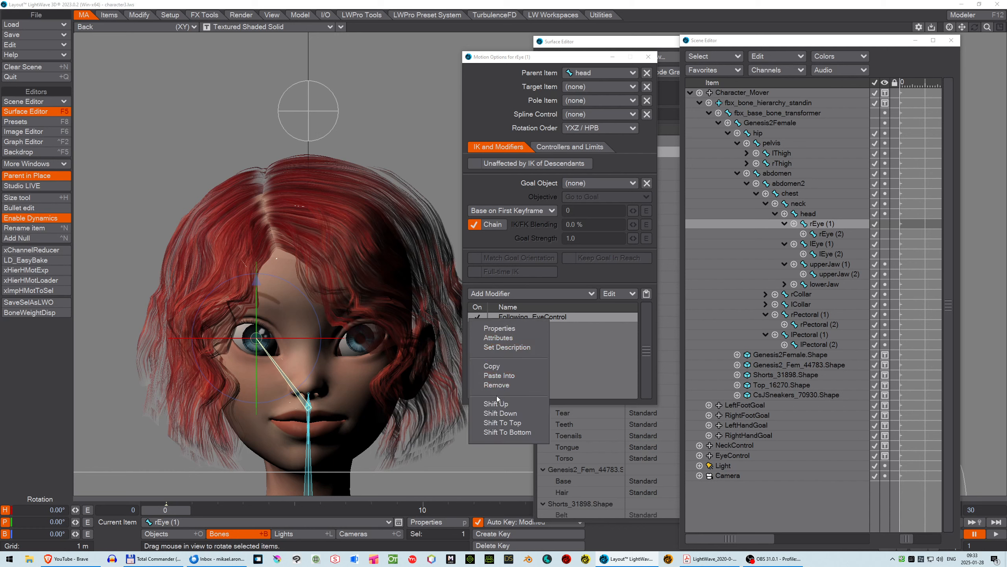
left_click(492, 366)
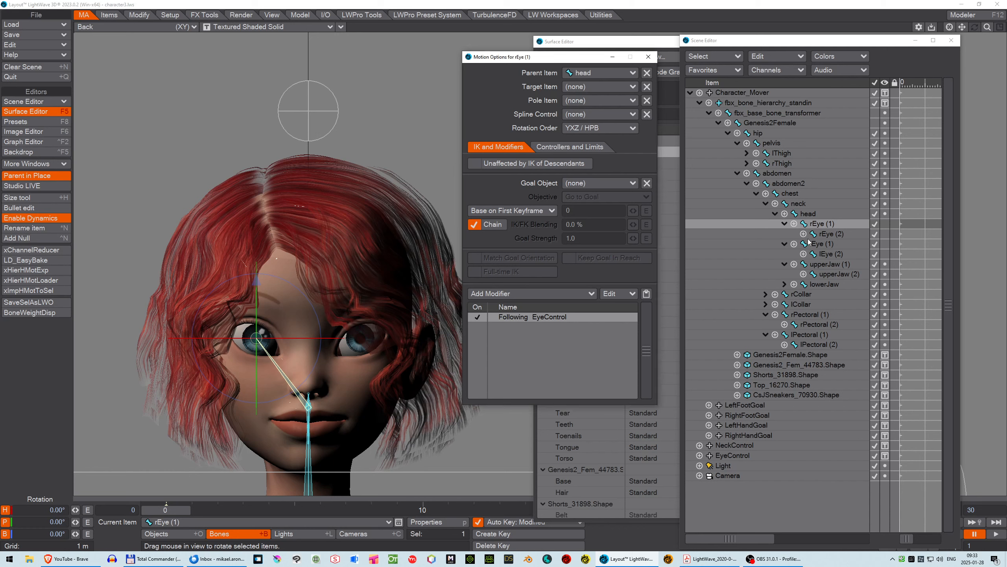
left_click(818, 243)
right_click(546, 320)
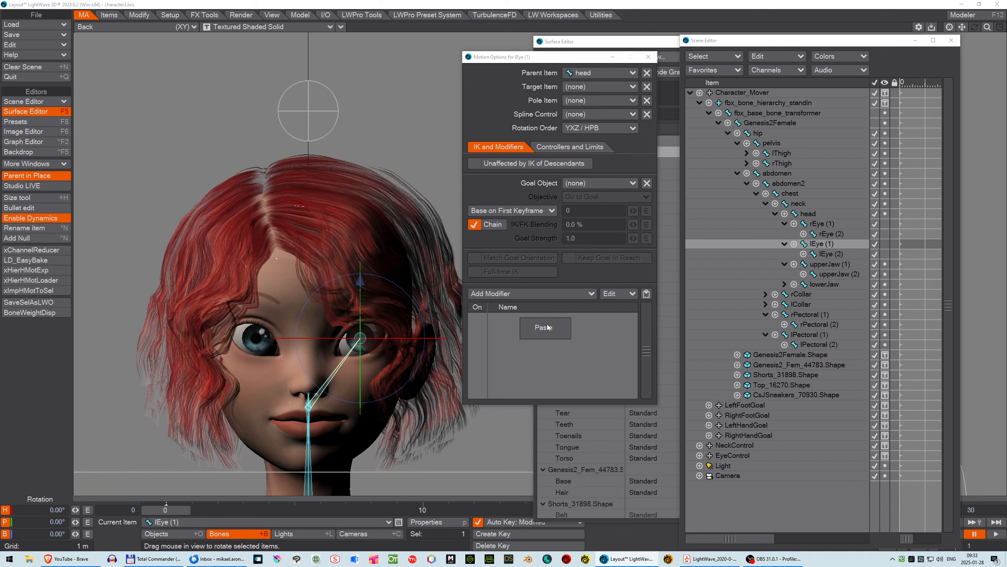
left_click(547, 327)
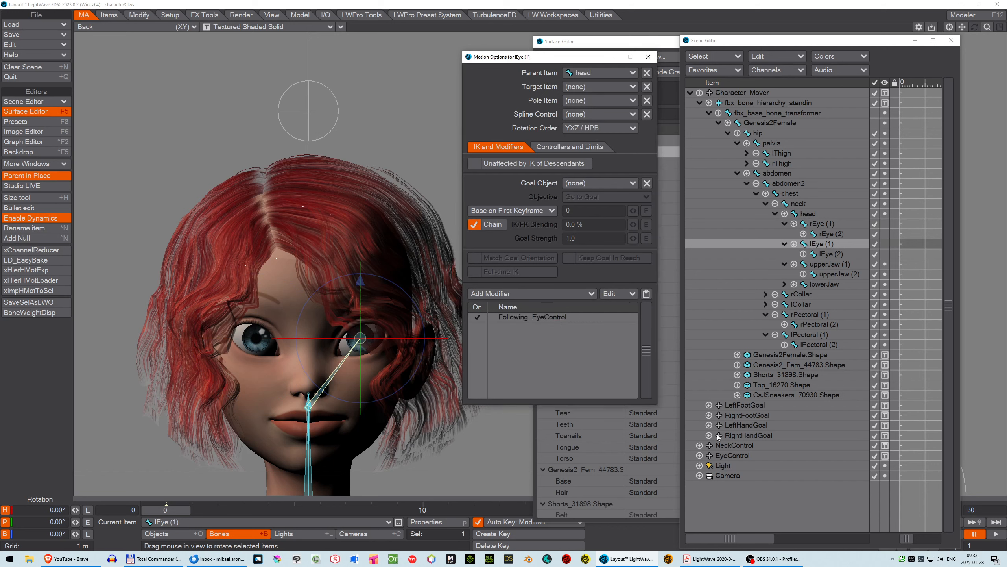
- Test-rotate the EyeControl null to check that the eyes follow, and undo the rotation
left_click(732, 455)
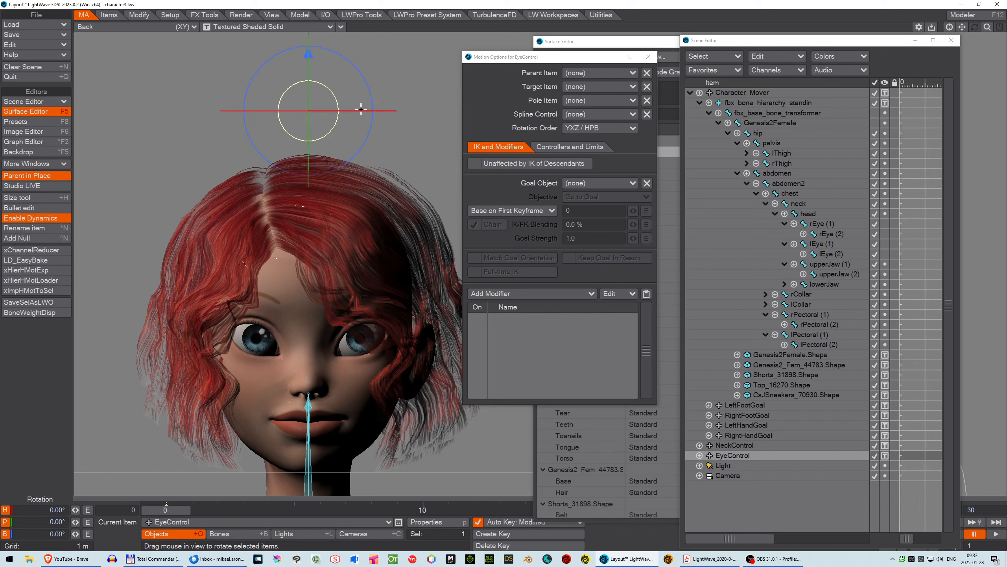
mouse_move(360, 106)
left_mouse_down()
mouse_move(456, 107)
mouse_move(84, 107)
mouse_move(646, 107)
mouse_move(361, 109)
left_mouse_up()
key("ctrl+z")
- Open the Morph Mixer modifier of Genesis2Female.Shape and move its window clear of the object properties
left_click(181, 520)
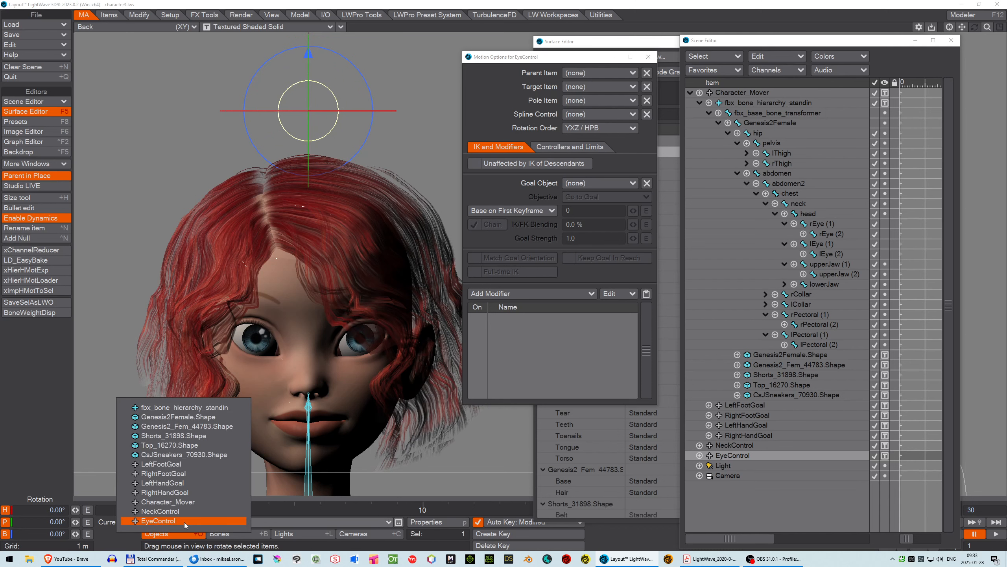
left_click(196, 417)
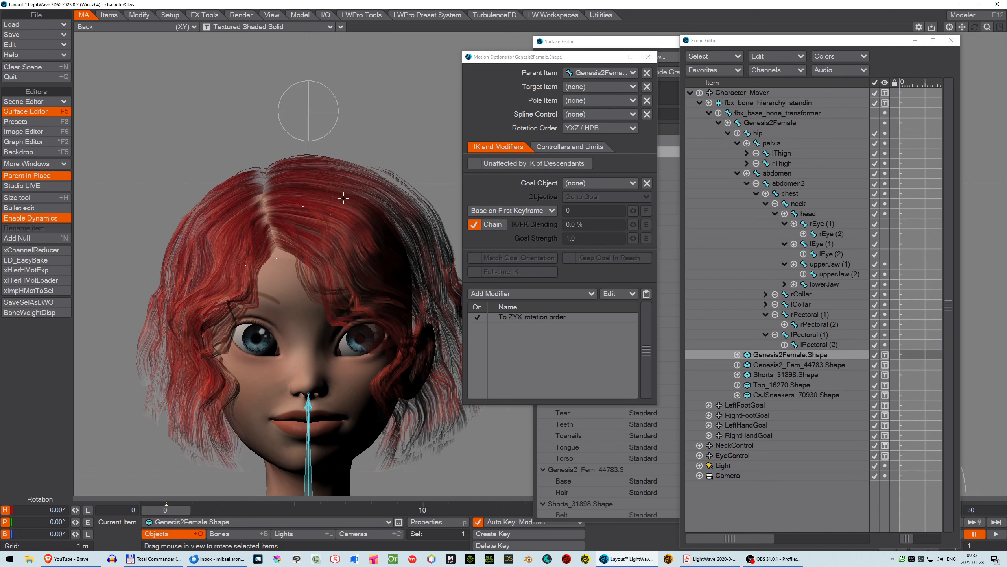
key("p")
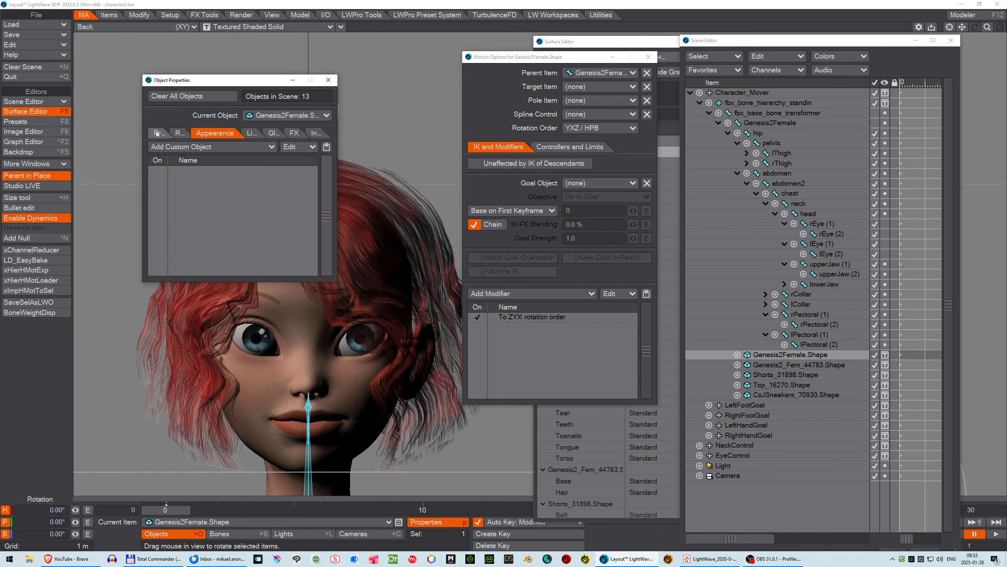
double_click(219, 268)
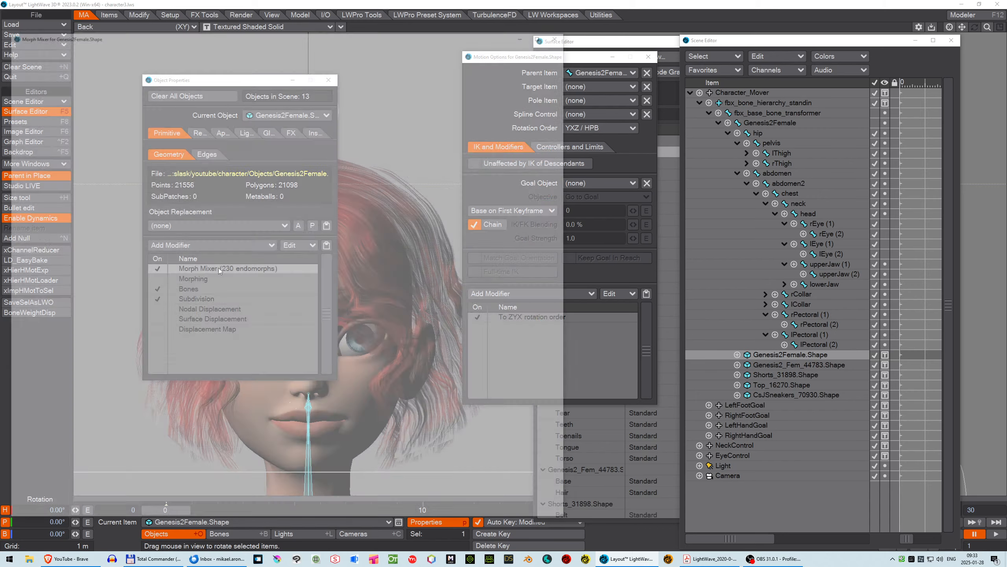
left_click_drag(359, 30, 721, 26)
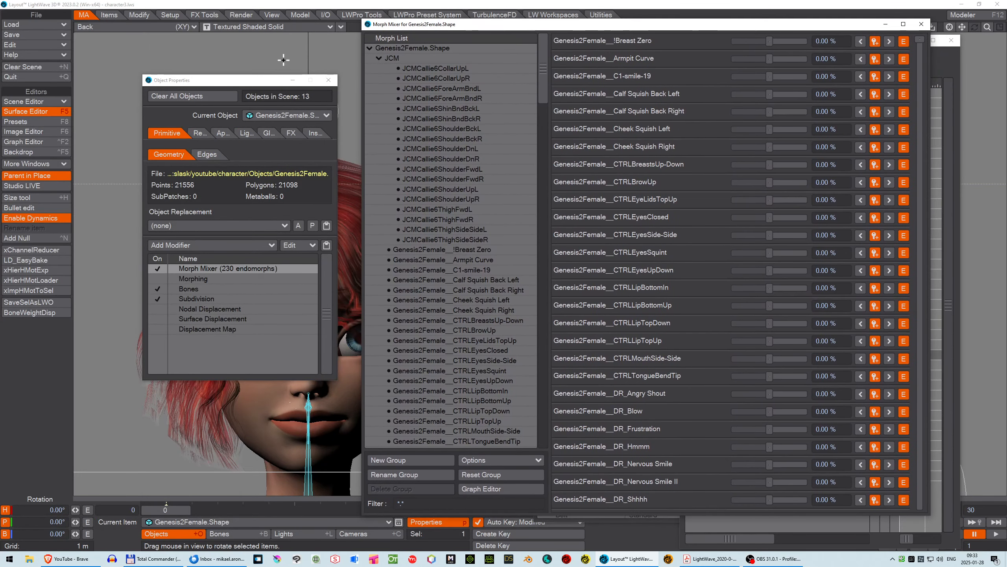
- Test the CTRLEyesUpDown morph at about -23 % and reset it to 0 %
left_click(329, 80)
left_click(920, 41)
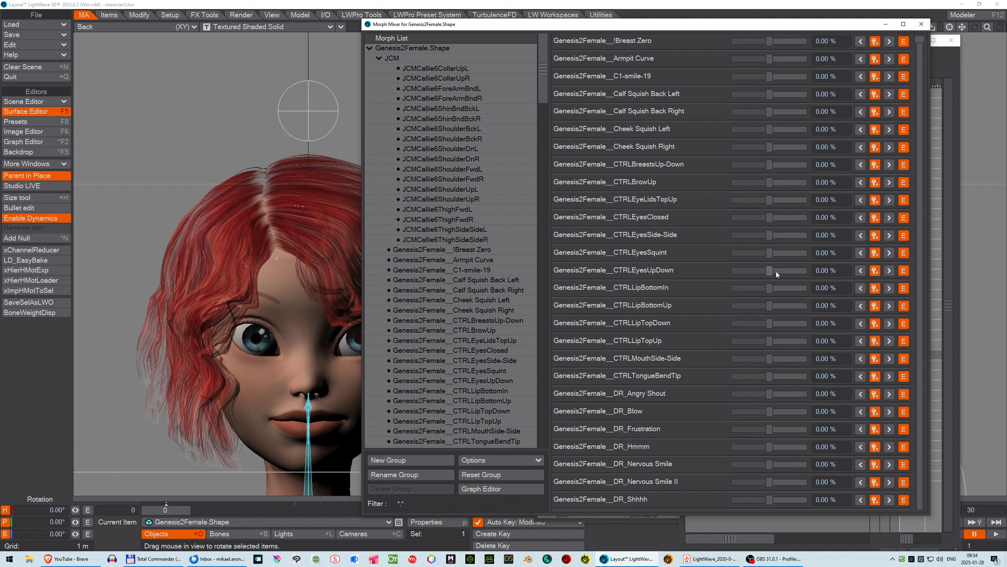
mouse_move(776, 271)
left_mouse_down()
mouse_move(628, 262)
mouse_move(890, 260)
mouse_move(606, 260)
mouse_move(854, 265)
mouse_move(648, 262)
mouse_move(761, 266)
left_mouse_up()
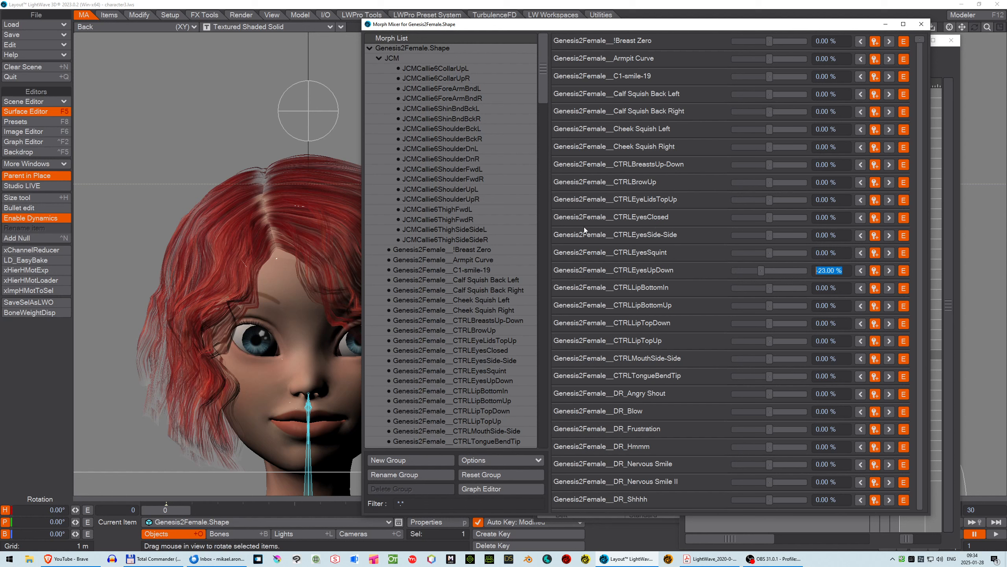
type("0")
key("Return")
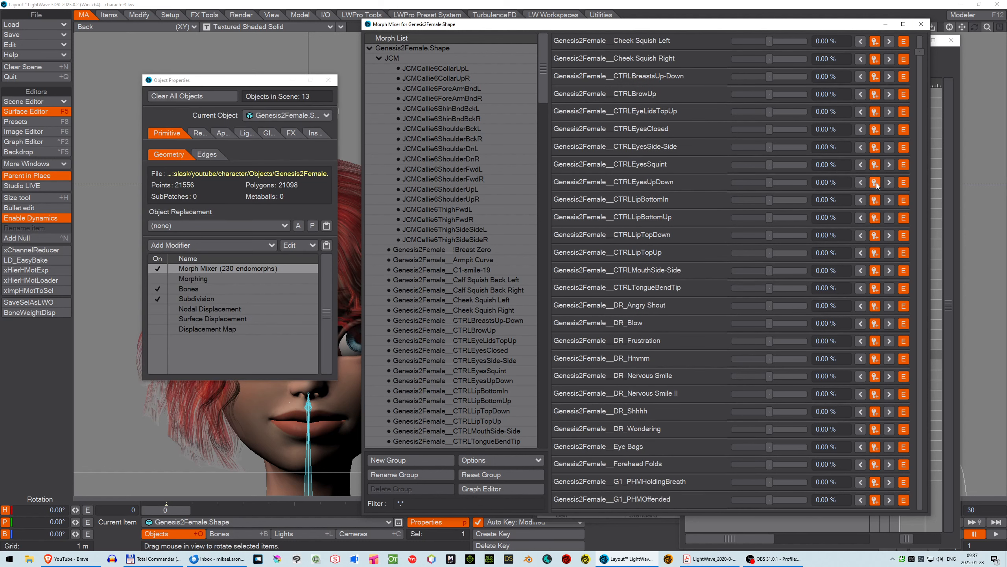
- Open the envelope of the CTRLEyesUpDown morph and add a Channel Follower modifier to its channel
left_click(904, 184)
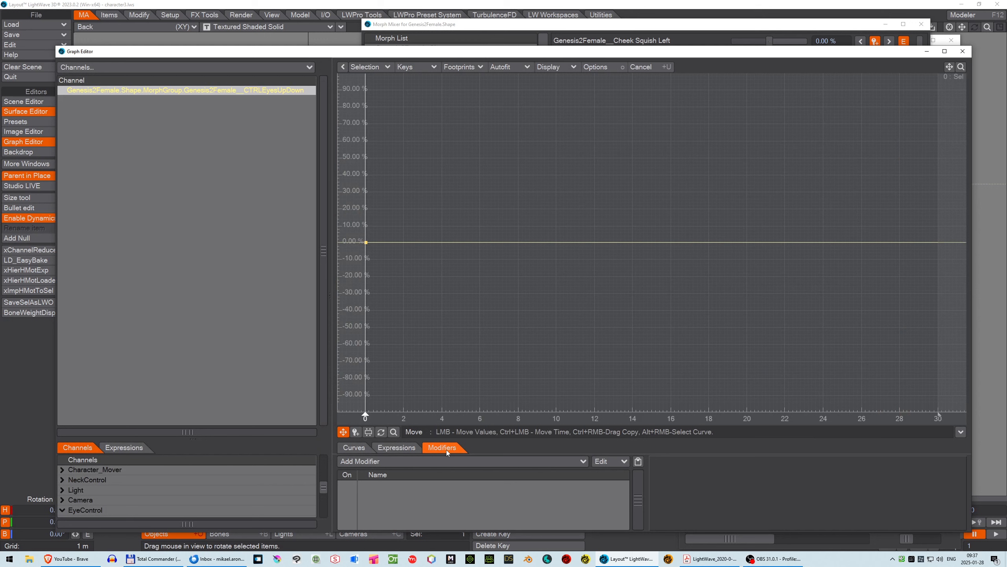
left_click(449, 462)
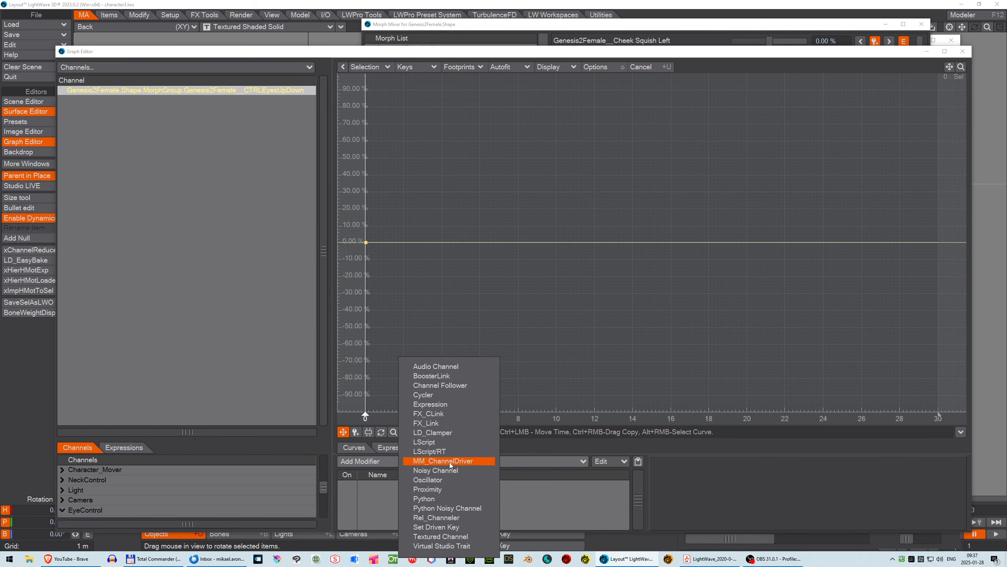
left_click(443, 387)
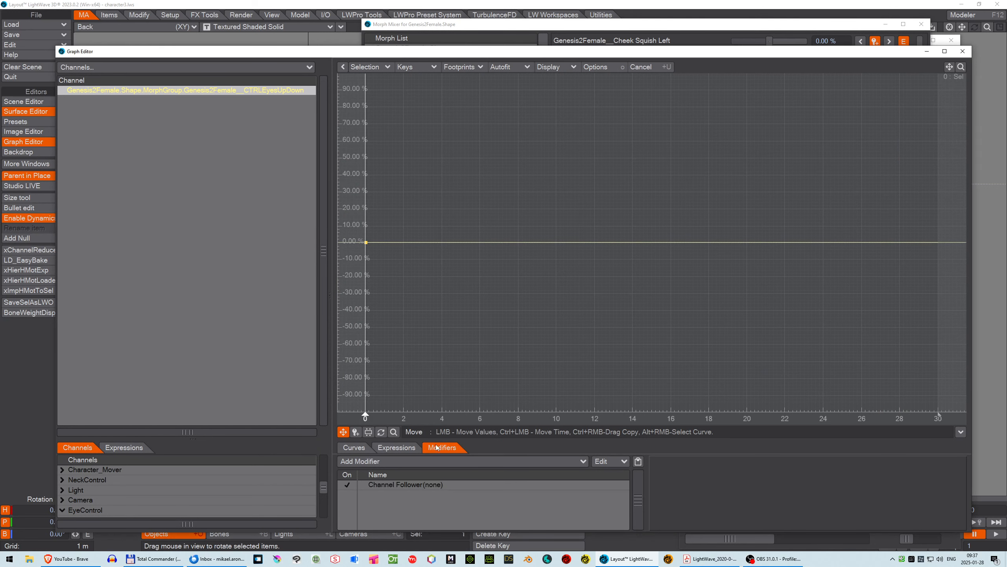
- Set the Channel Follower to follow EyeControl's Rotation.P, adjust its scale, accept the settings and close the Graph Editor
double_click(427, 484)
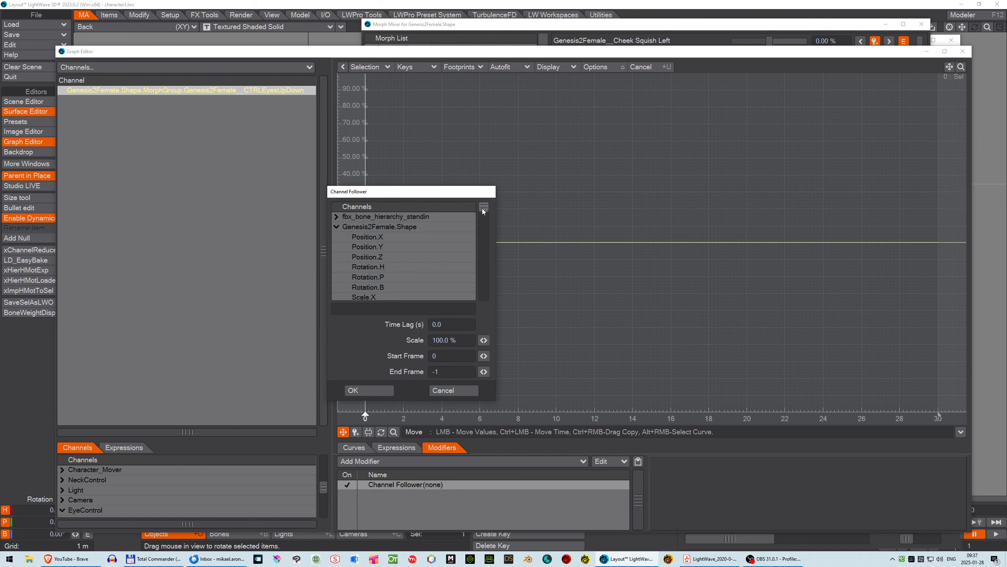
left_click_drag(483, 210, 487, 300)
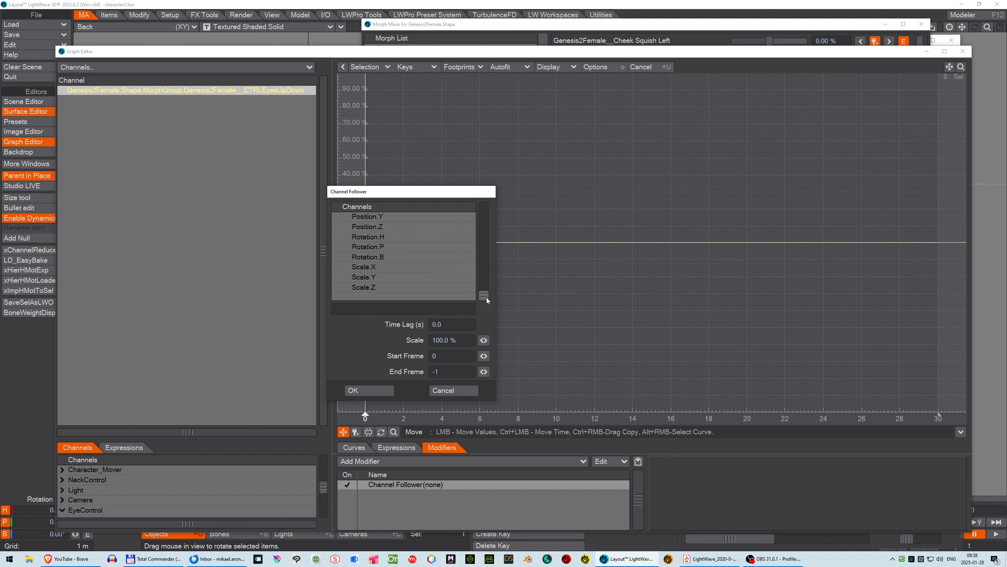
left_click(368, 247)
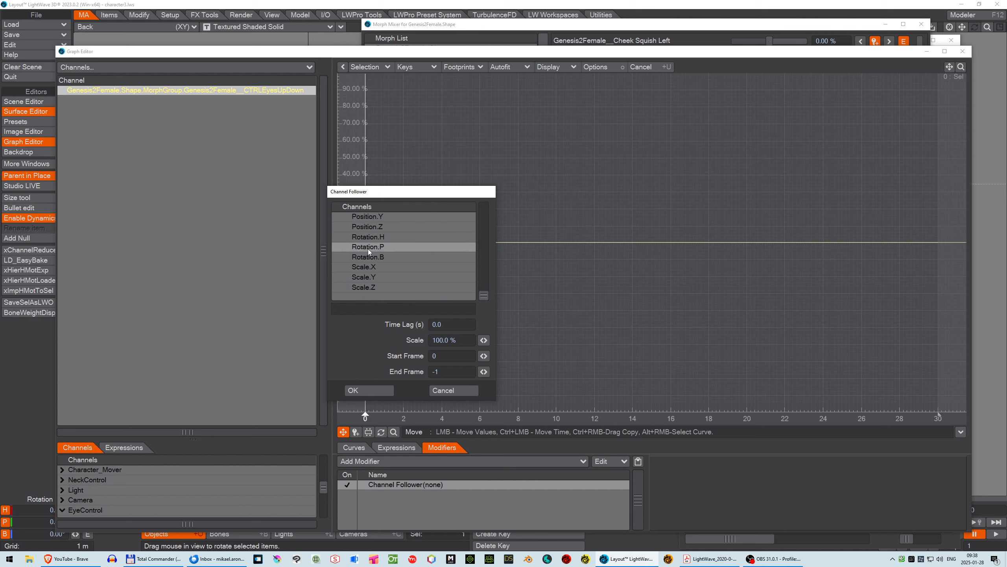
double_click(369, 249)
left_click_drag(459, 340, 401, 332)
left_click(455, 356)
left_click(378, 390)
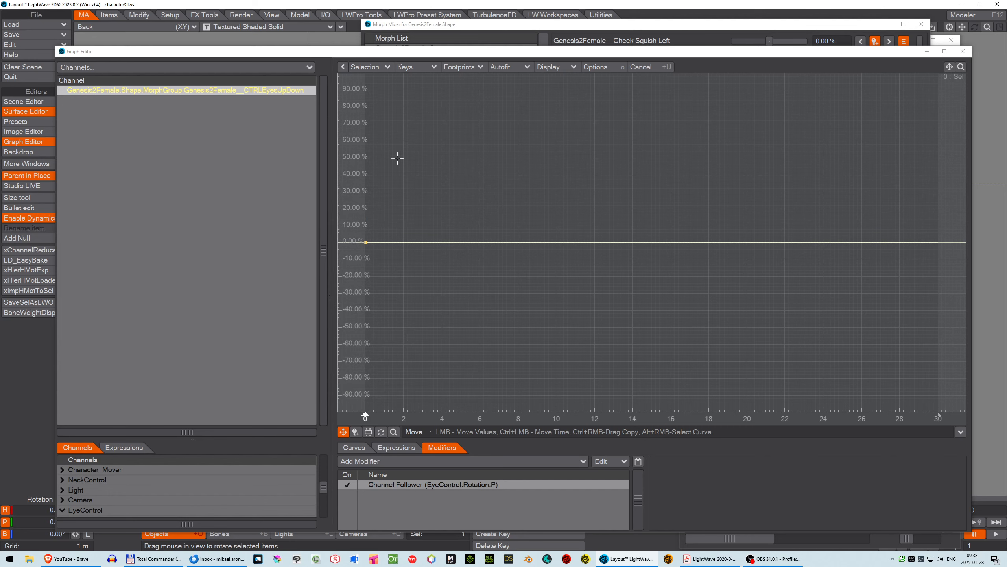
left_click_drag(350, 56, 1006, 24)
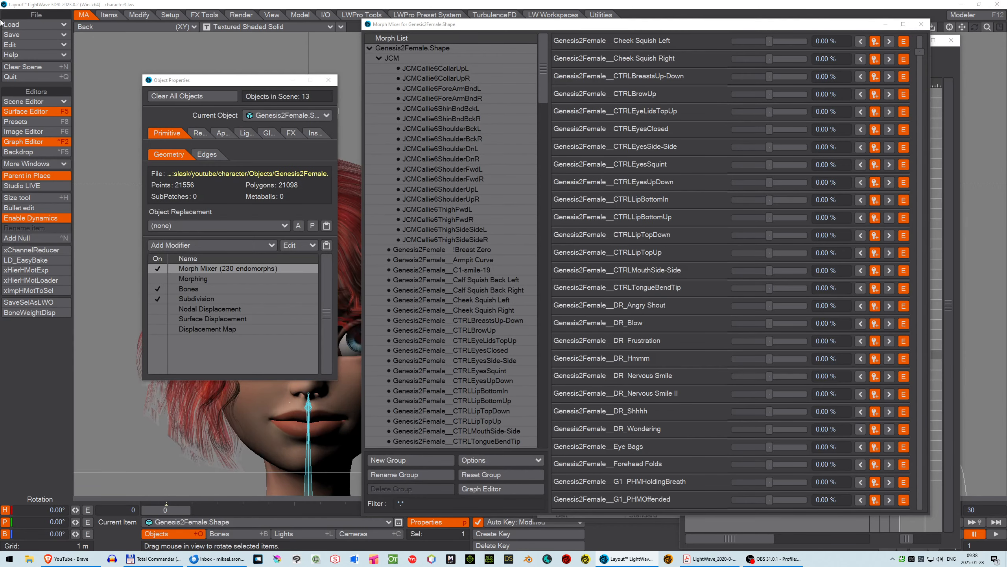
- Select EyeControl and test-pitch it to about -27.3°, closing the Object Properties and Morph Mixer windows
left_click(330, 80)
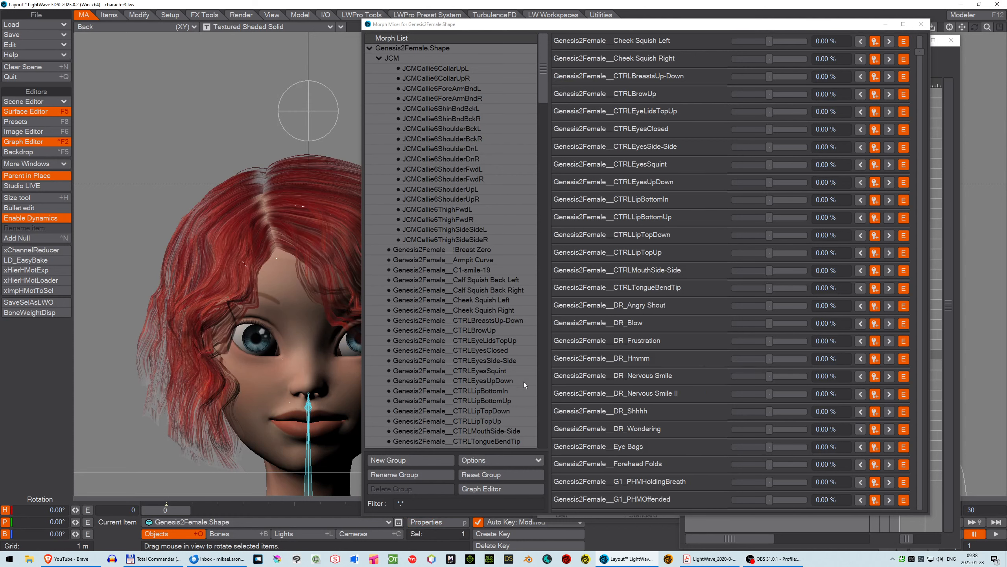
left_click(186, 521)
left_click(169, 546)
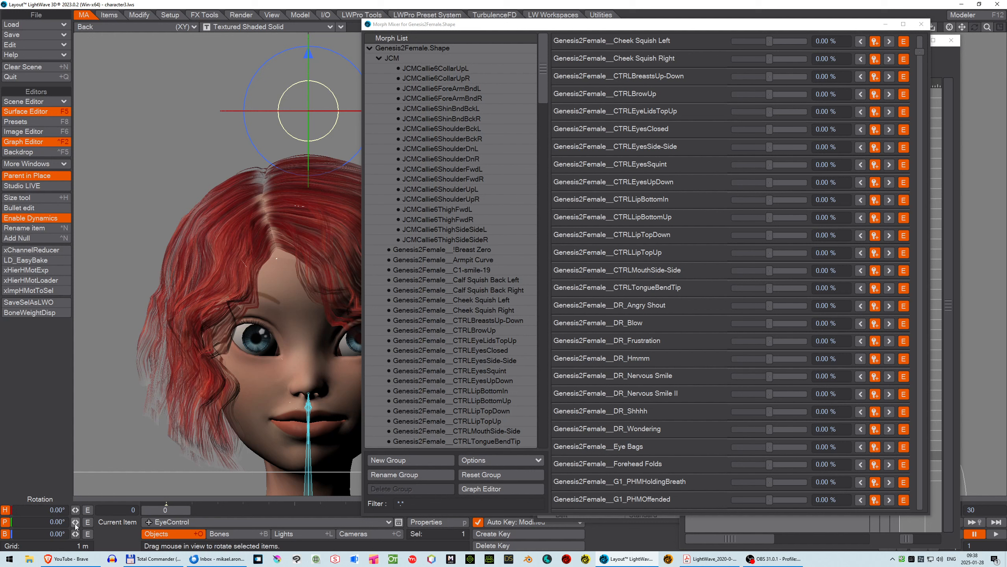
mouse_move(76, 522)
left_mouse_down()
mouse_move(115, 522)
mouse_move(44, 522)
mouse_move(112, 522)
mouse_move(45, 522)
mouse_move(60, 523)
left_mouse_up()
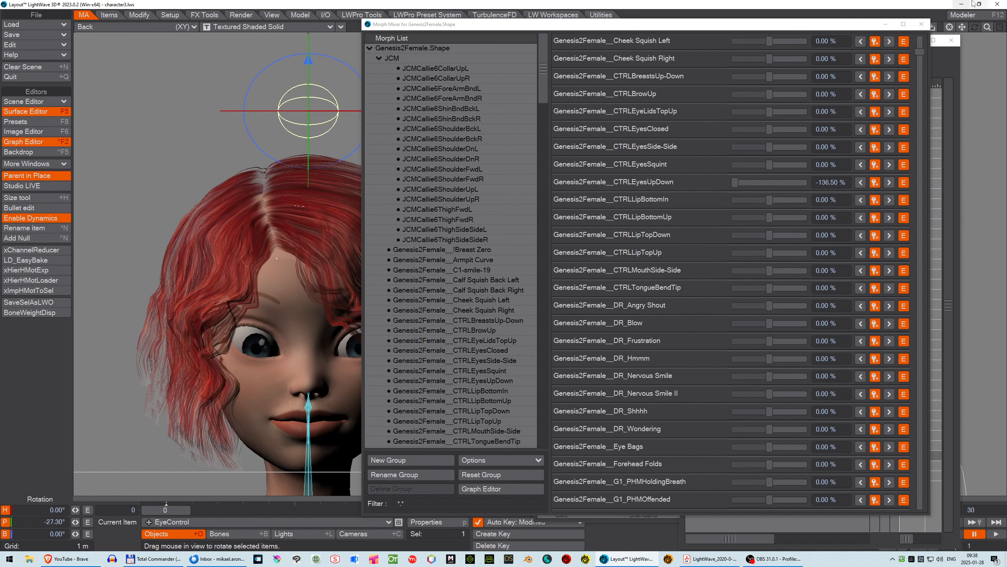
left_click(921, 24)
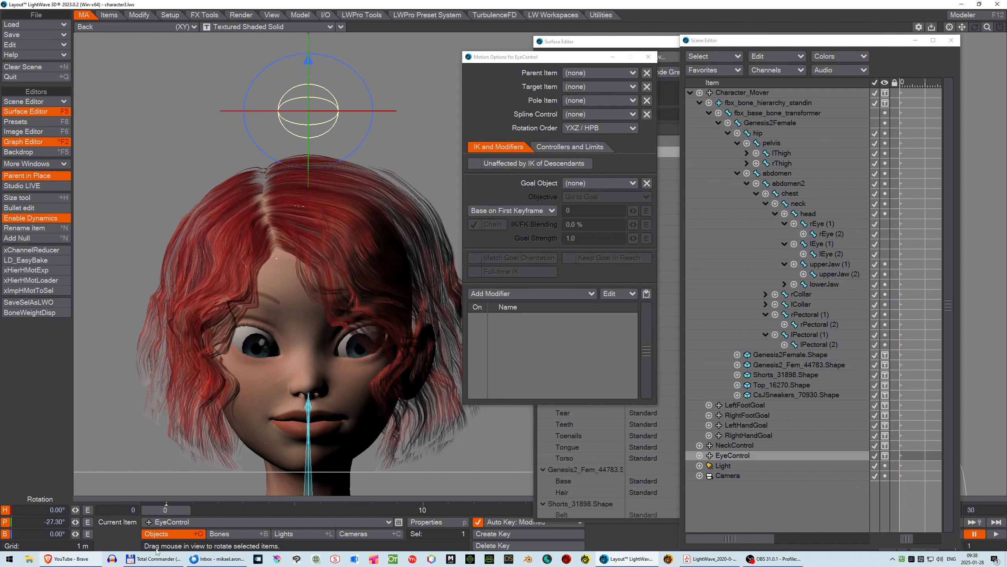
- Pitch EyeControl up to about 29.6° to test the upper range of the eyes, and bring it back to about 13.2°
left_click(77, 522)
left_click_drag(76, 522, 69, 522)
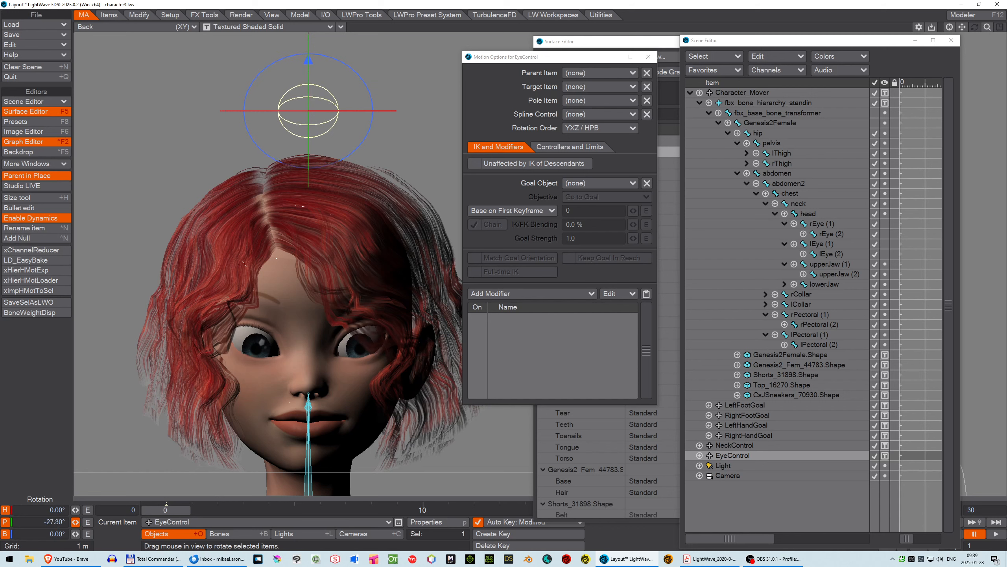
left_click_drag(86, 522, 306, 522)
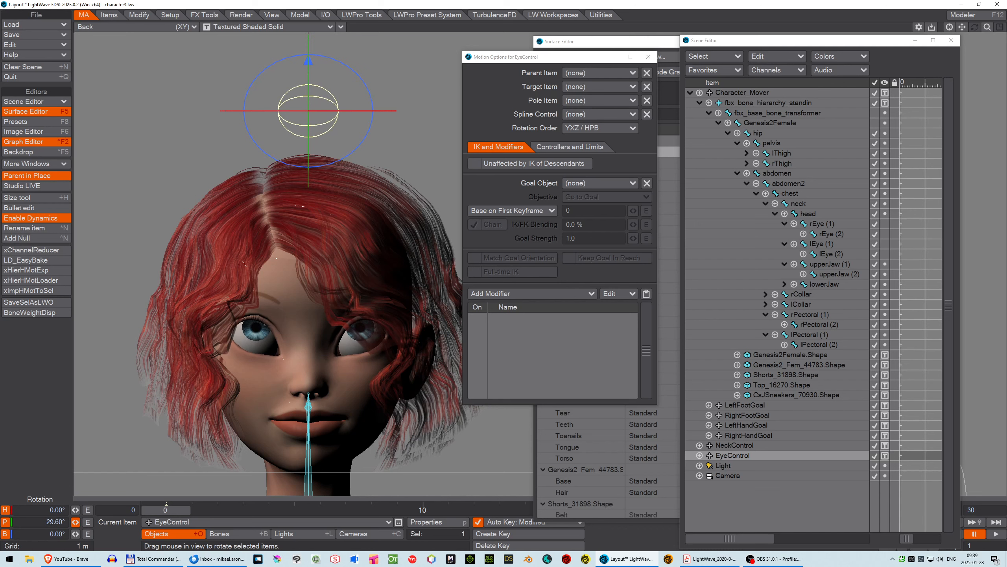
left_click_drag(312, 522, 108, 443)
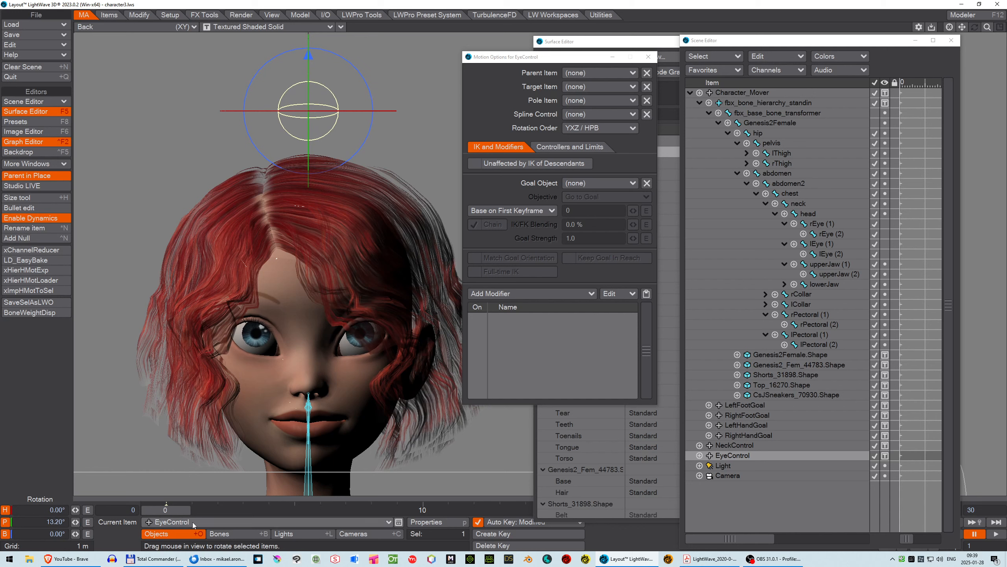
- Enable pitch limits in EyeControl's motion options with a minimum of -28° and a maximum of 30°
key("m")
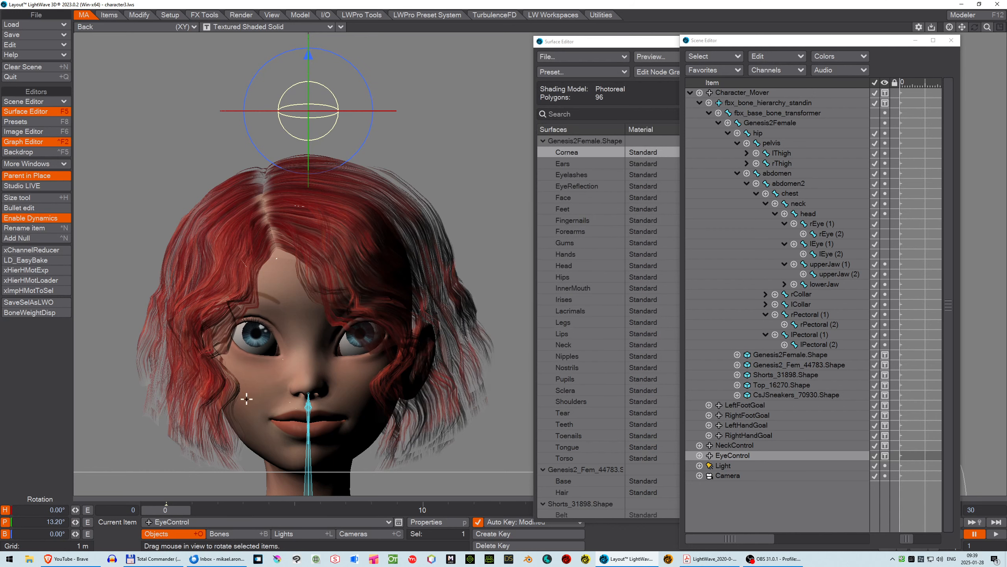
key("m")
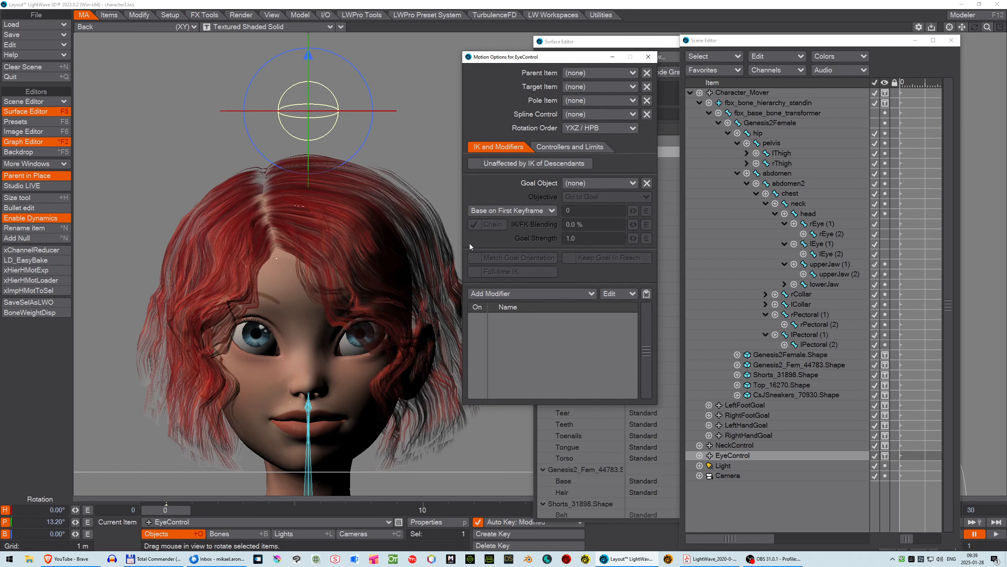
left_click(570, 148)
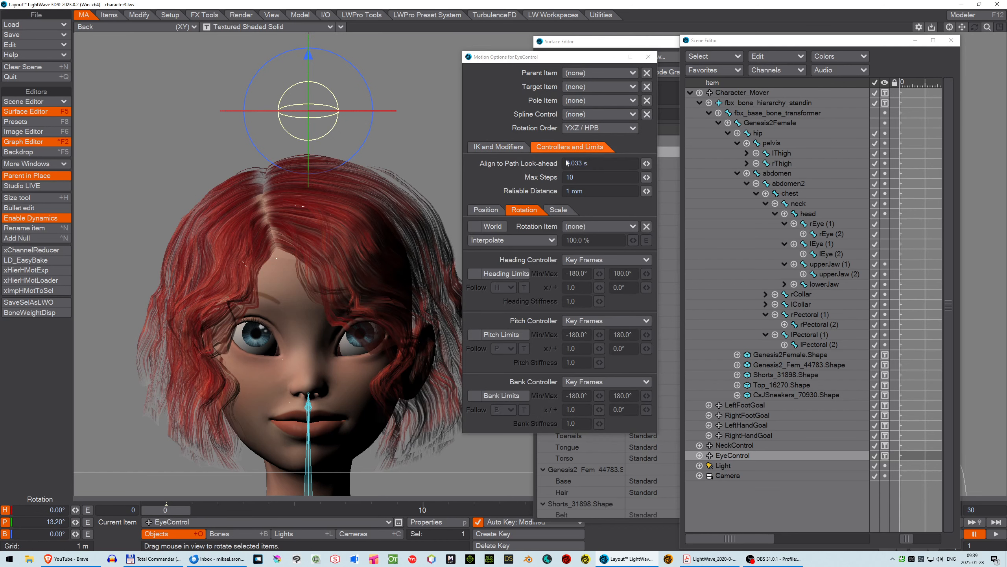
left_click(474, 335)
left_click(588, 334)
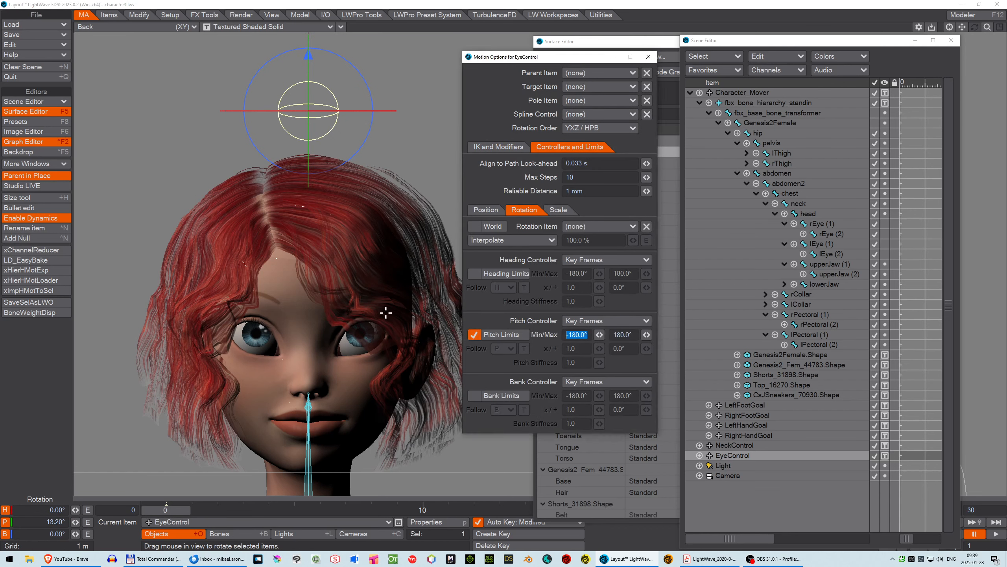
type("-28")
key("Tab")
type("30")
key("Tab")
left_click(651, 58)
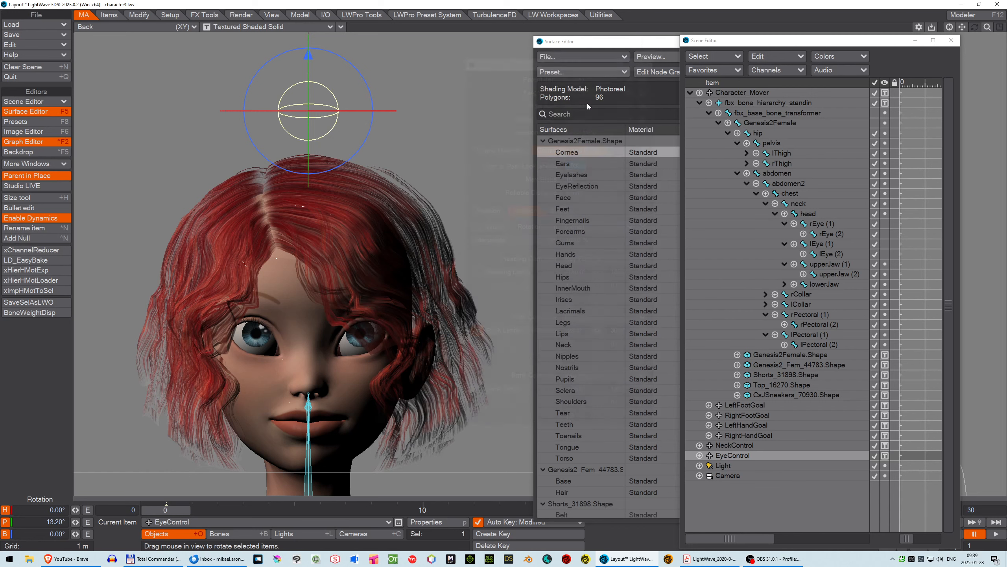
- Test-rotate EyeControl in pitch and heading to check the eyes, and reset both angles to 0°
left_click(75, 521)
left_click_drag(76, 521, 42, 522)
left_click(42, 521)
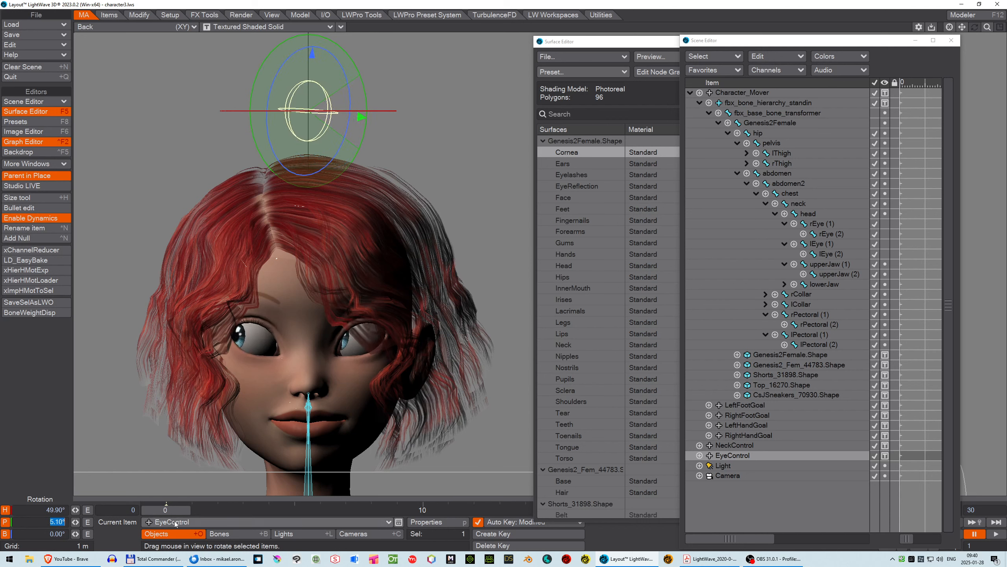
type("0")
key("Return")
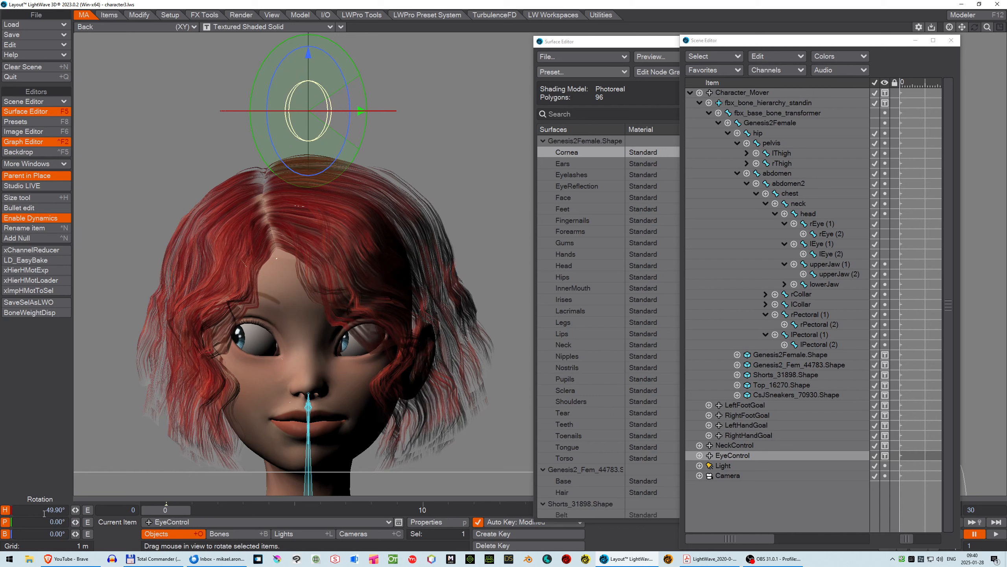
left_click(44, 510)
type("0")
key("Return")
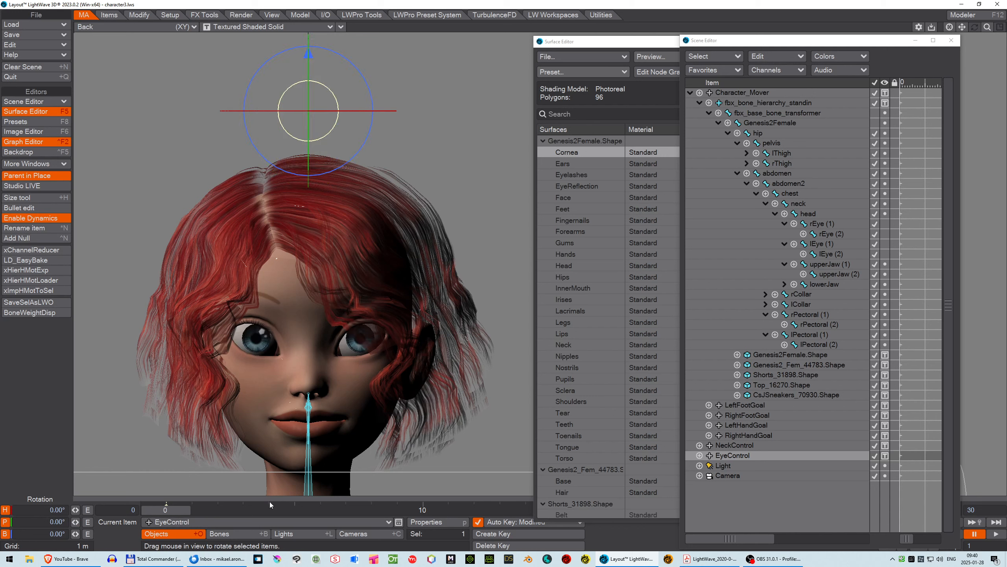